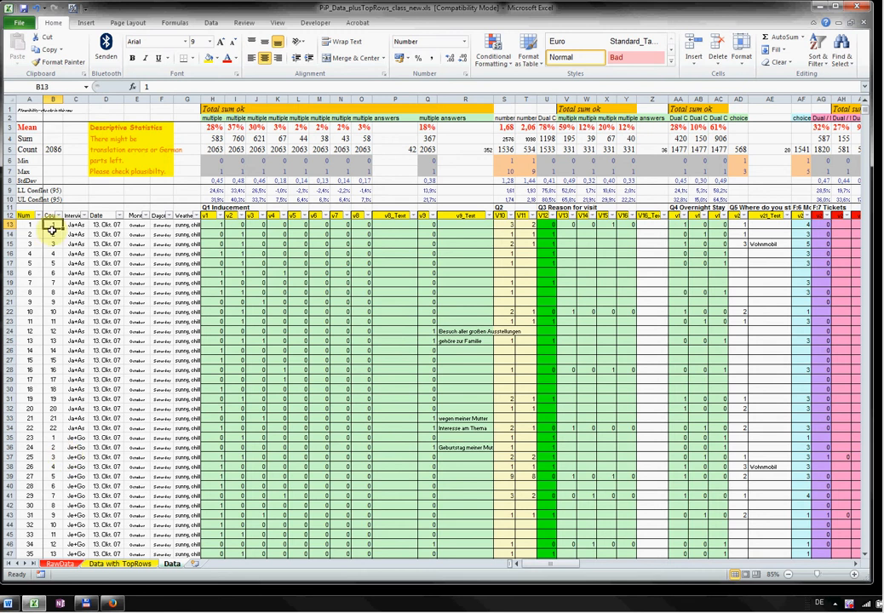
Step: Jump to the named range Database to inspect its extent, and return to the Num header in cell A12
left_click(84, 88)
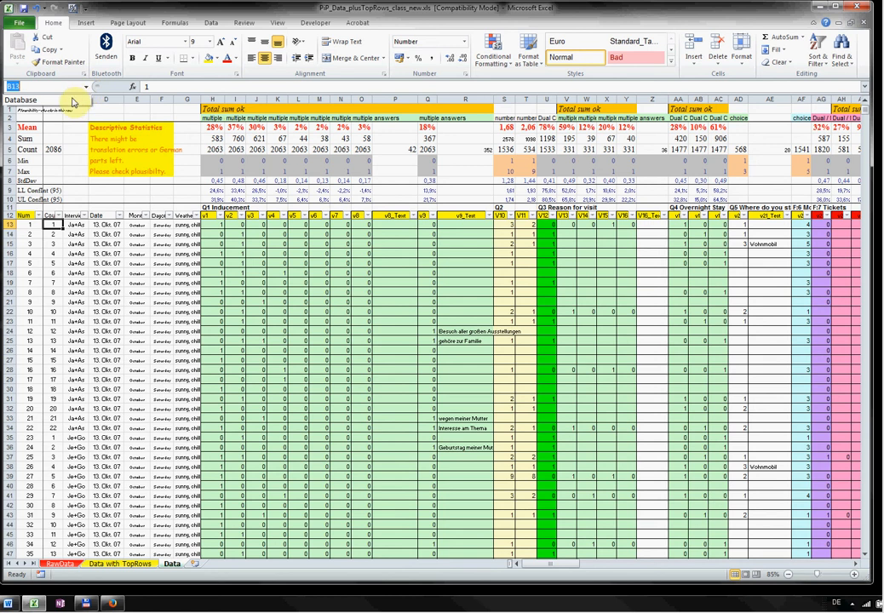
left_click(69, 97)
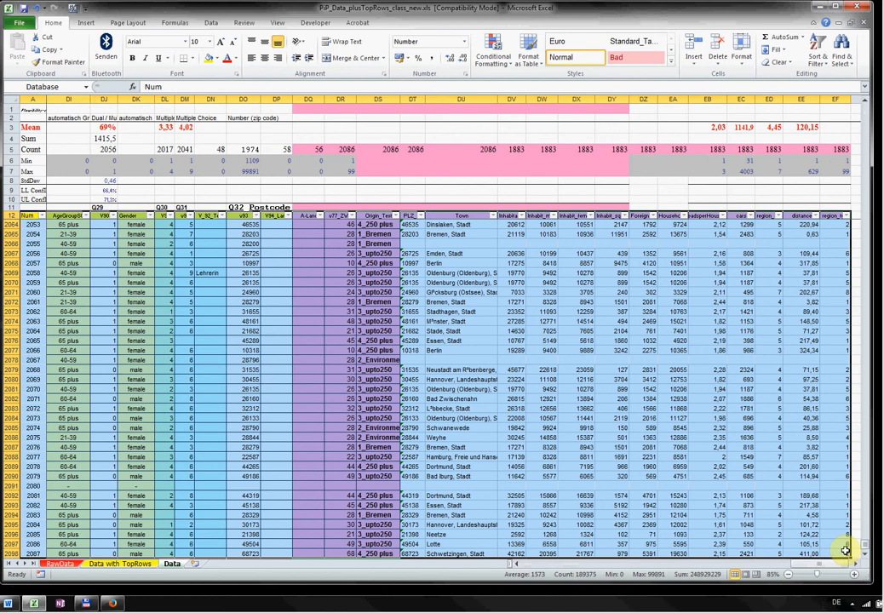
left_click(32, 217)
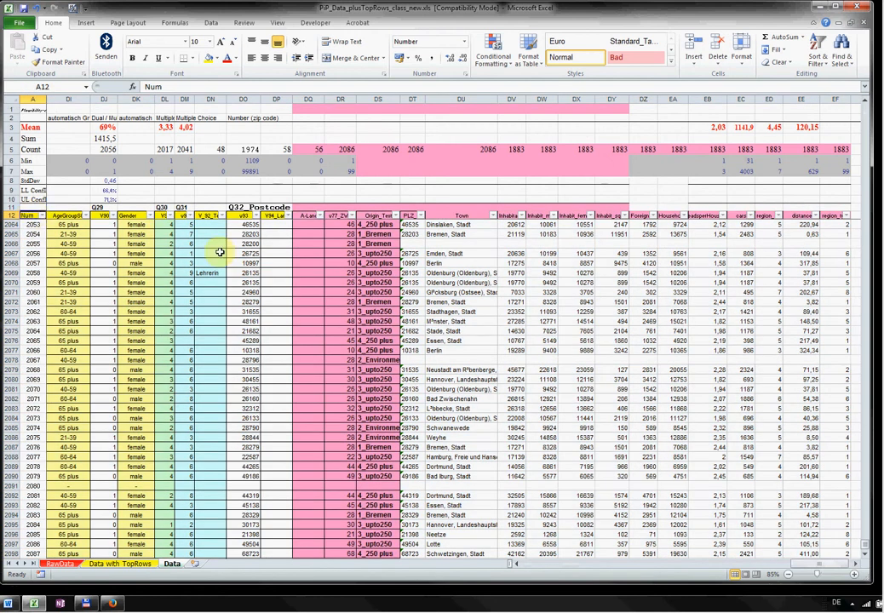
key("Right")
key("Left")
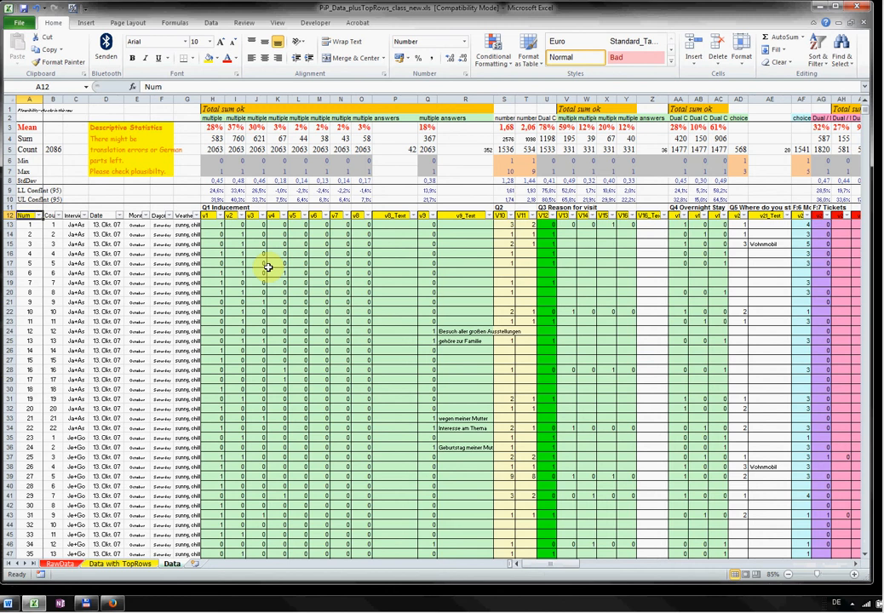
Step: Create a PivotTable from Data!$A$12:$EF$2098 on a new worksheet
left_click(89, 23)
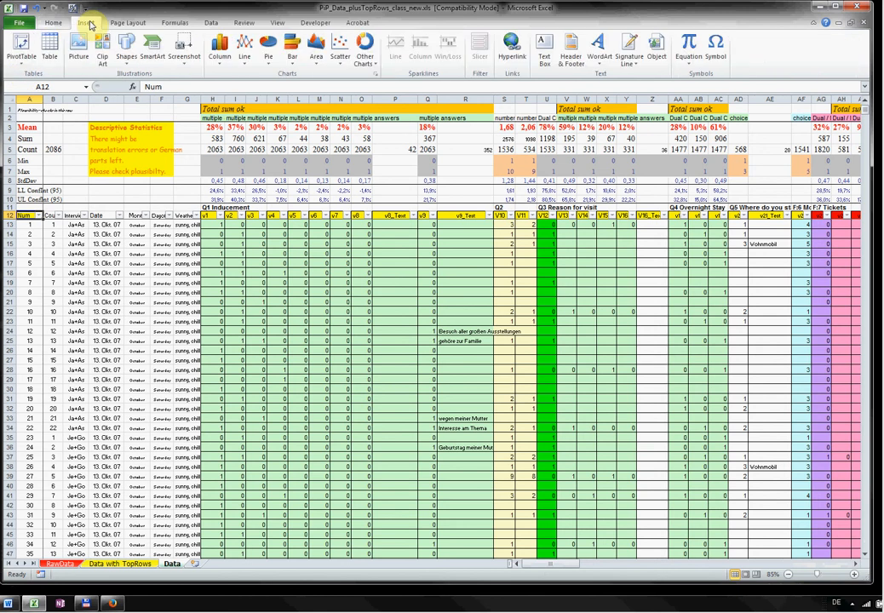
left_click(21, 47)
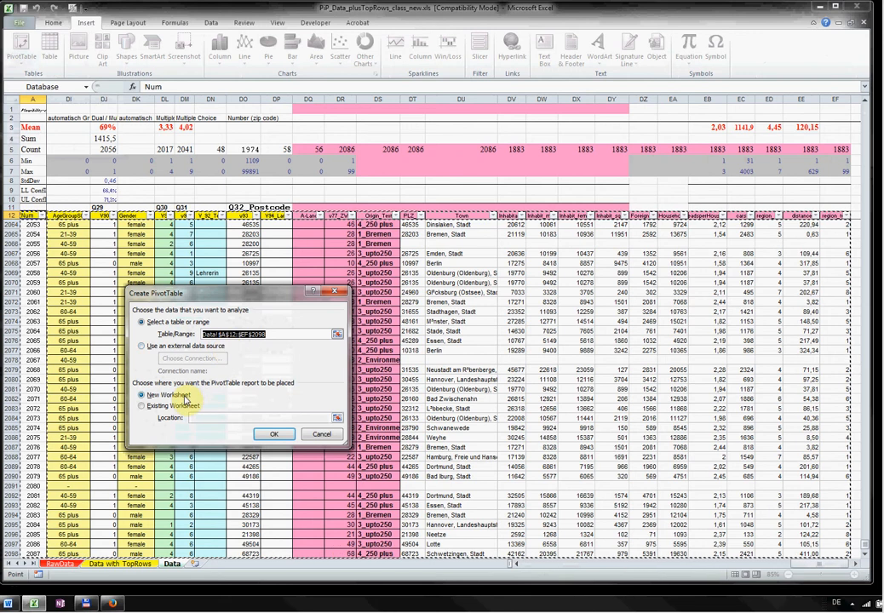
left_click(275, 436)
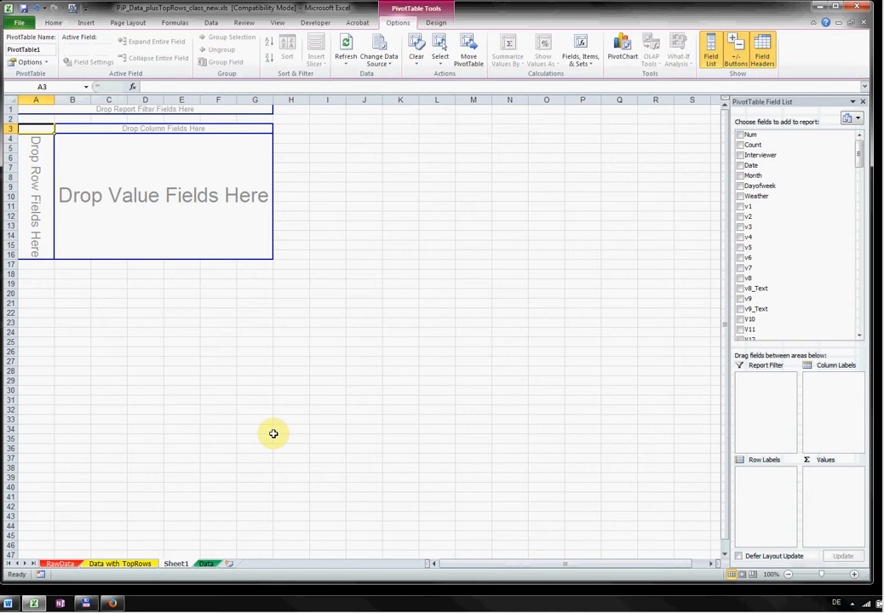
Step: Rename the new PivotTable worksheet as Pivot
double_click(176, 564)
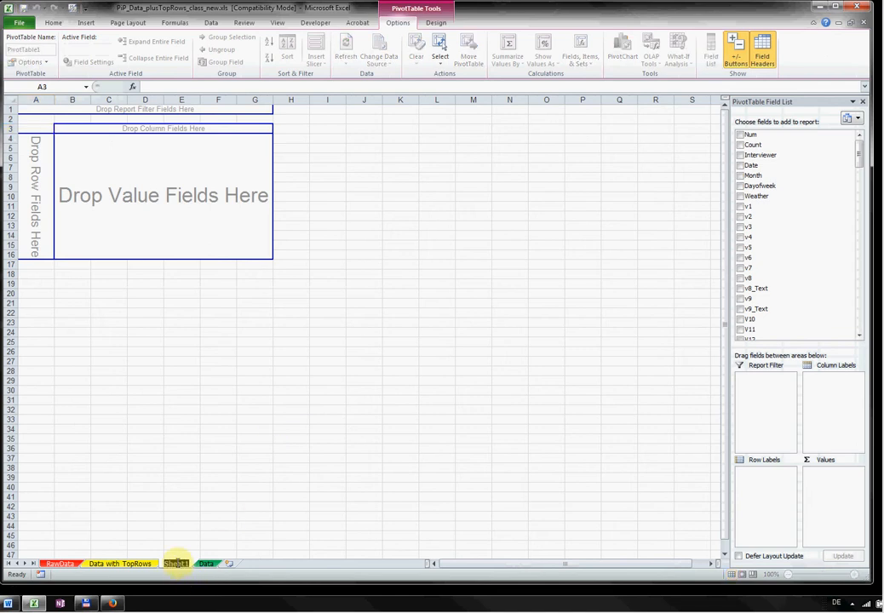
type("Pi")
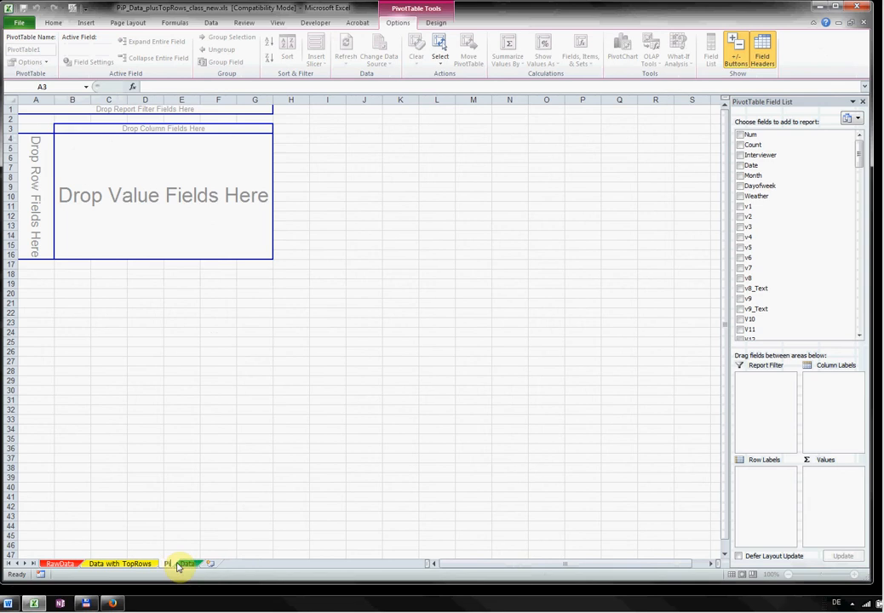
type("vot")
key("Return")
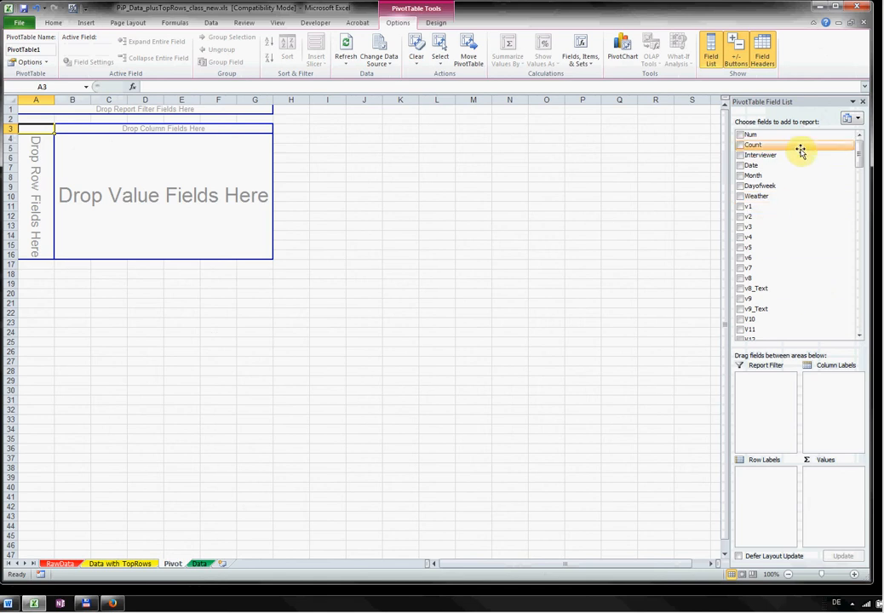
Step: Place the Gender field in the PivotTable's columns and filter it to show only female and male
left_click(256, 315)
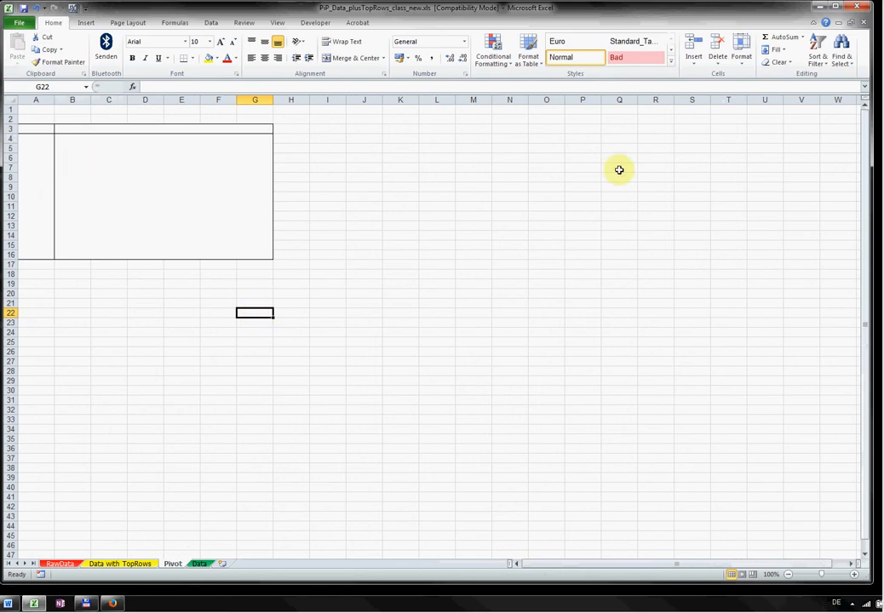
left_click(88, 176)
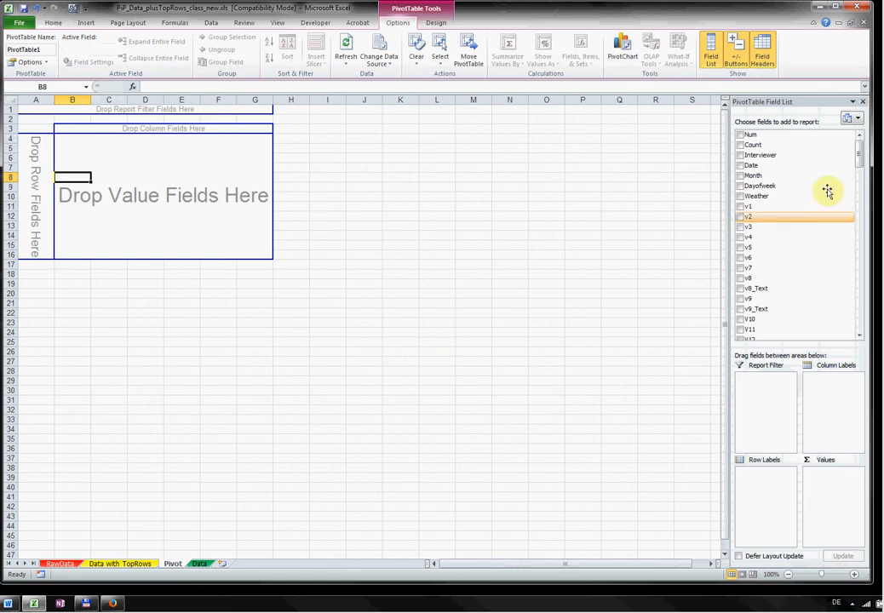
scroll(861, 182, "down", 1)
left_click_drag(861, 182, 860, 306)
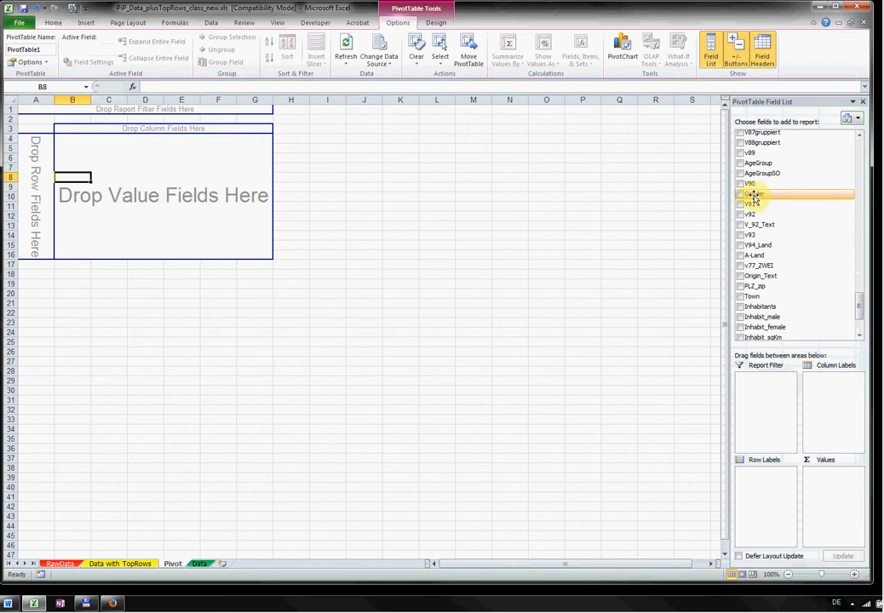
left_click_drag(754, 196, 165, 129)
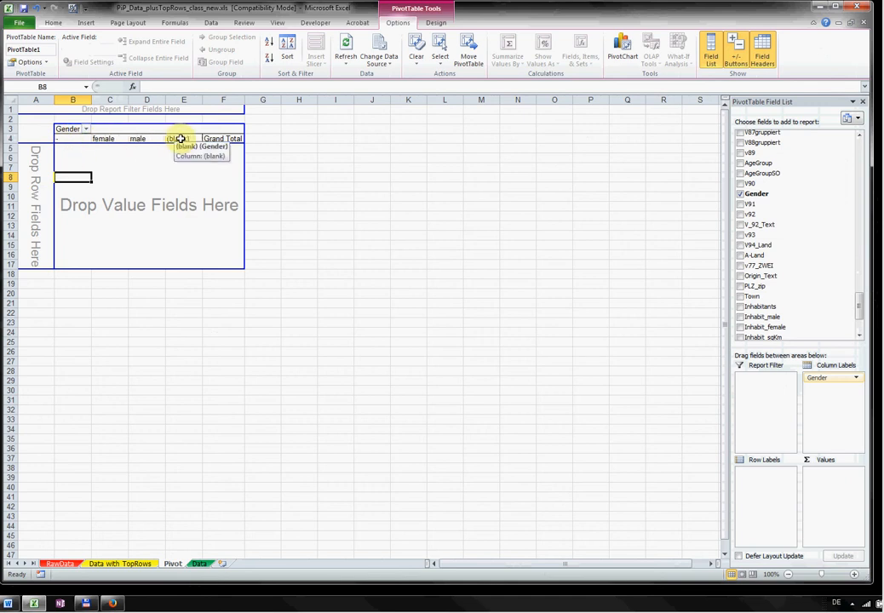
left_click(86, 129)
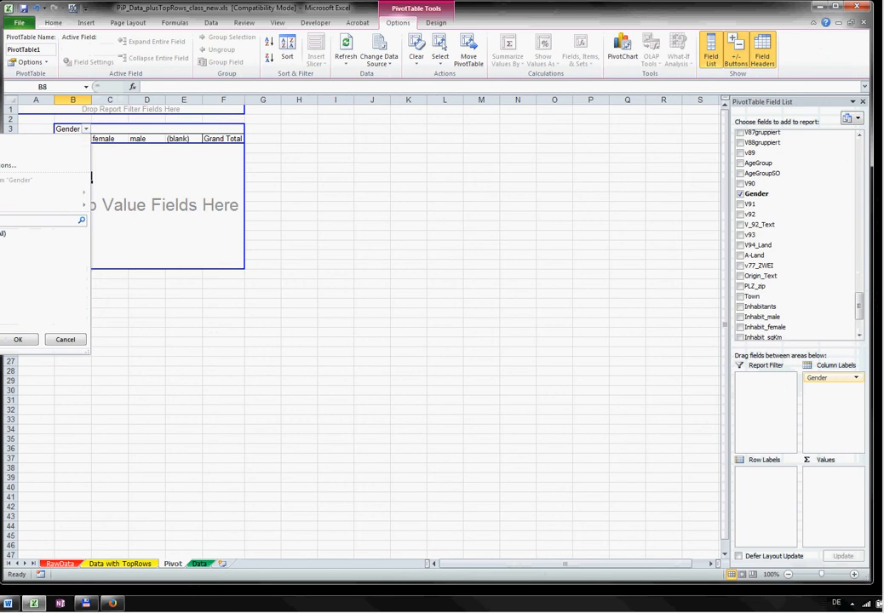
left_click(16, 339)
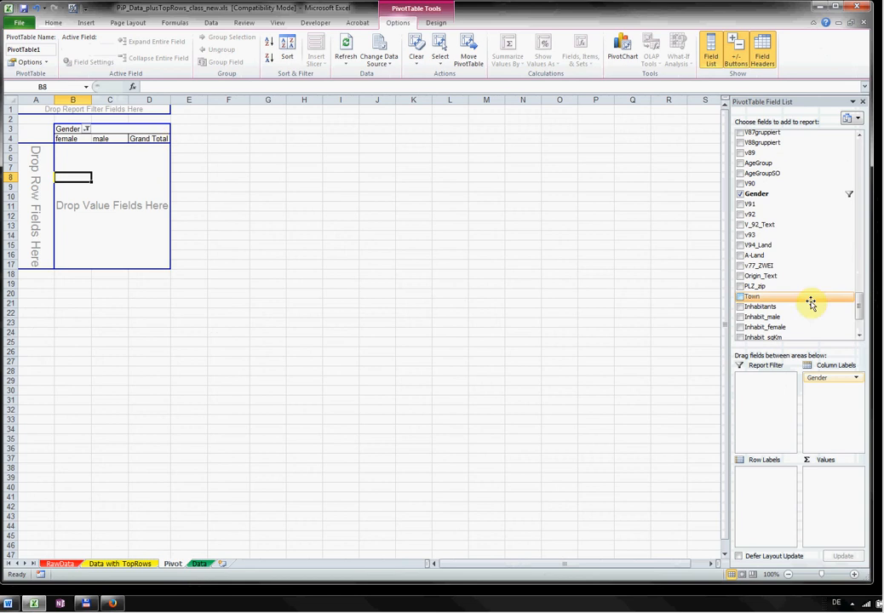
Step: Place the AgeGroup field in the PivotTable's rows and filter out the "-" entry
left_click_drag(756, 165, 22, 174)
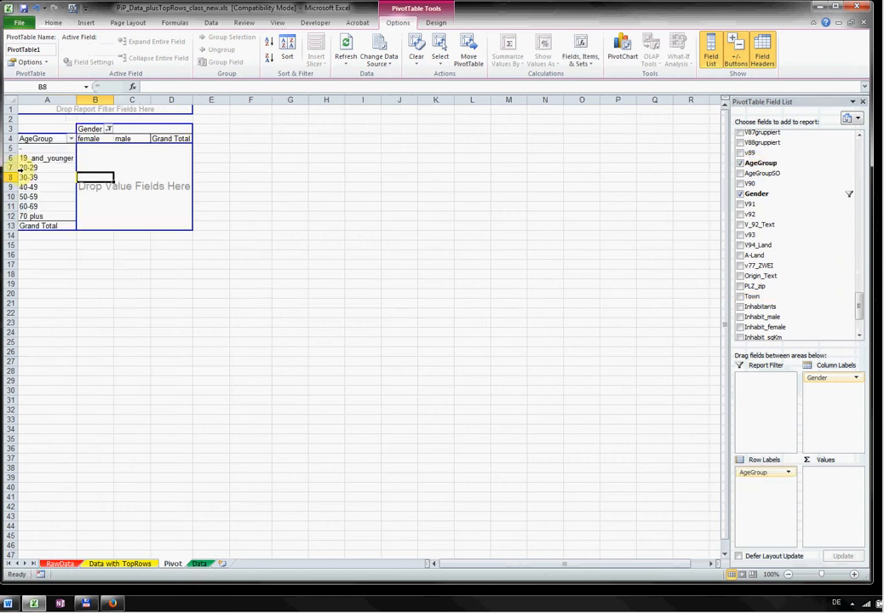
left_click(70, 138)
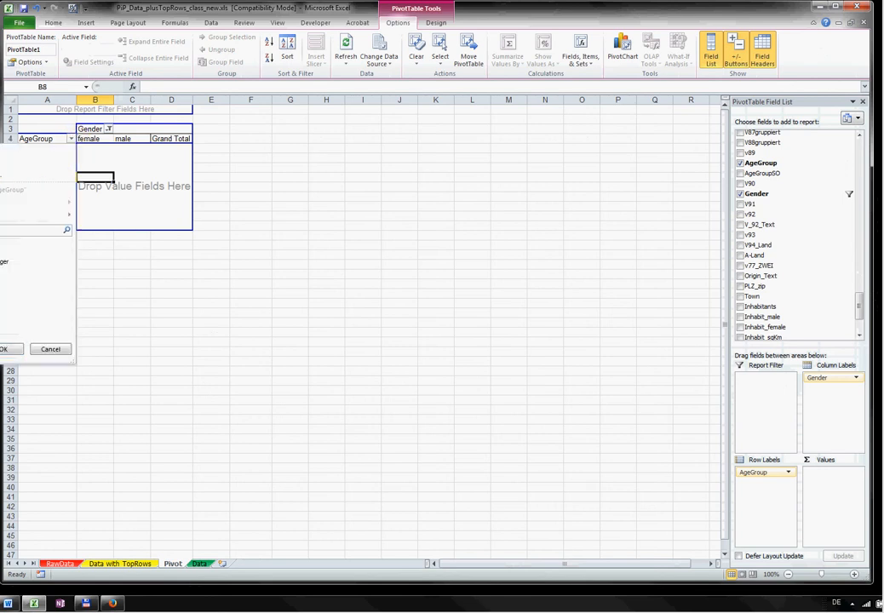
left_click(4, 349)
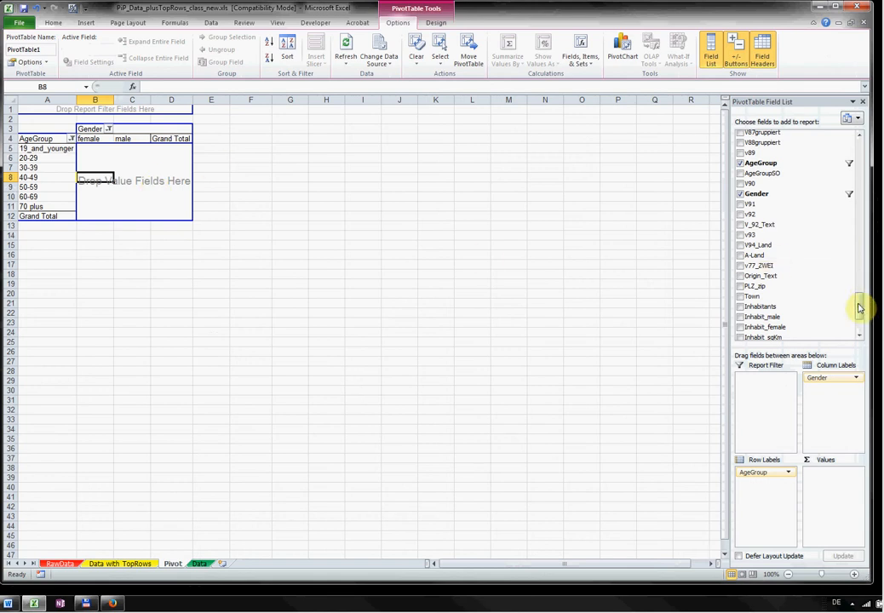
Step: Add the Num field to the PivotTable's values and summarize it by Count
left_click_drag(859, 292, 862, 145)
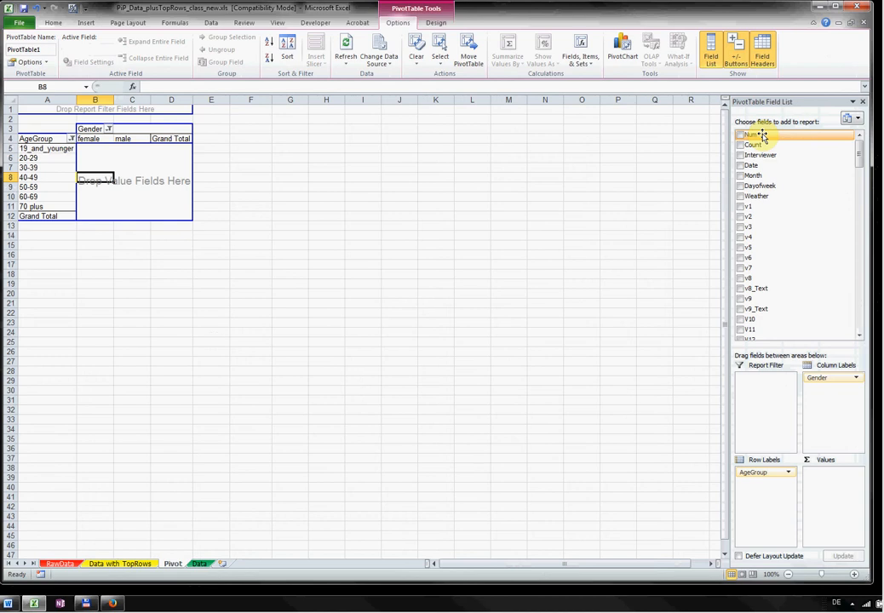
left_click_drag(763, 135, 106, 163)
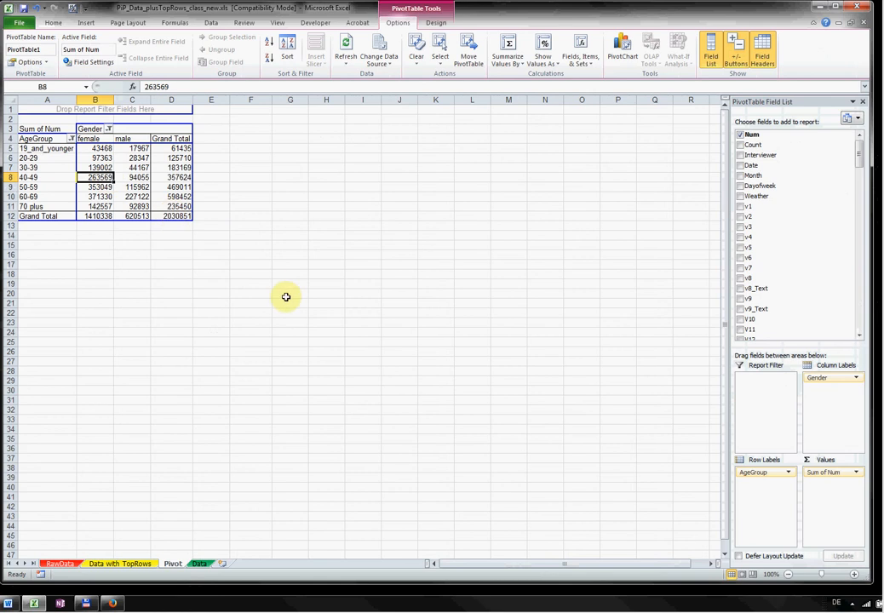
left_click(858, 472)
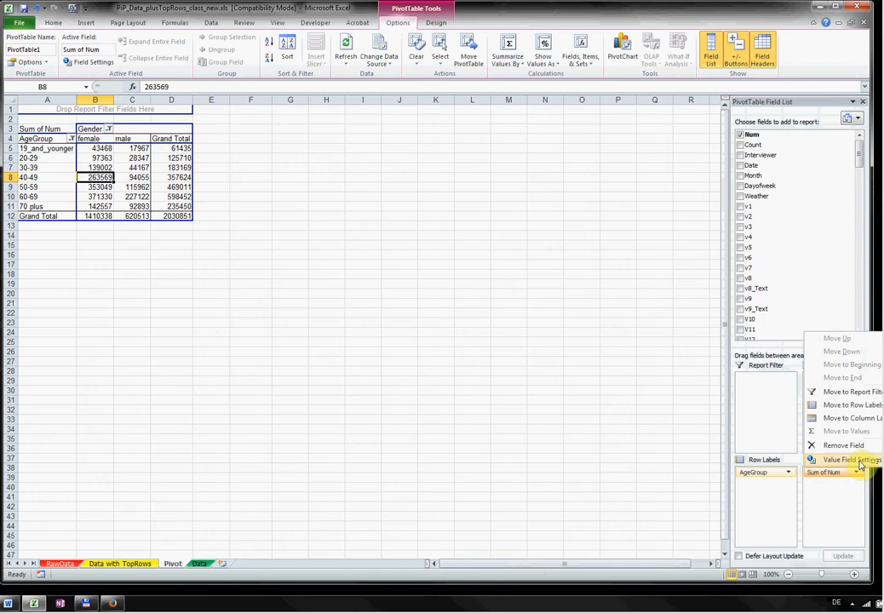
left_click(852, 460)
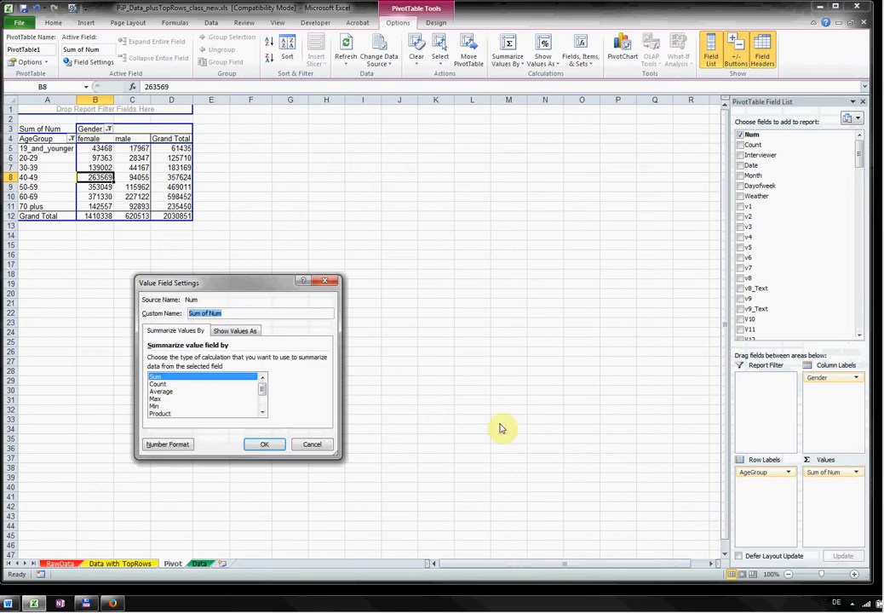
left_click(167, 385)
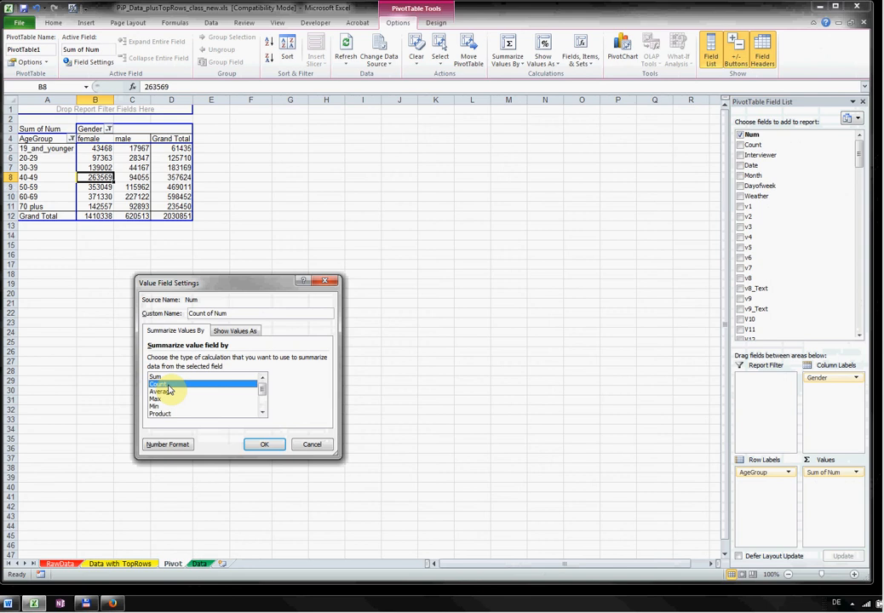
left_click(267, 444)
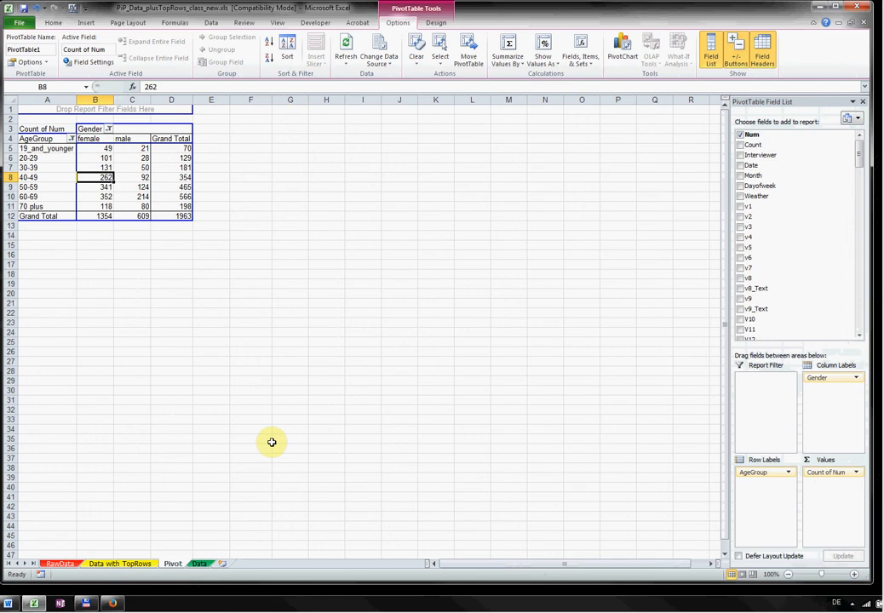
left_click(162, 216)
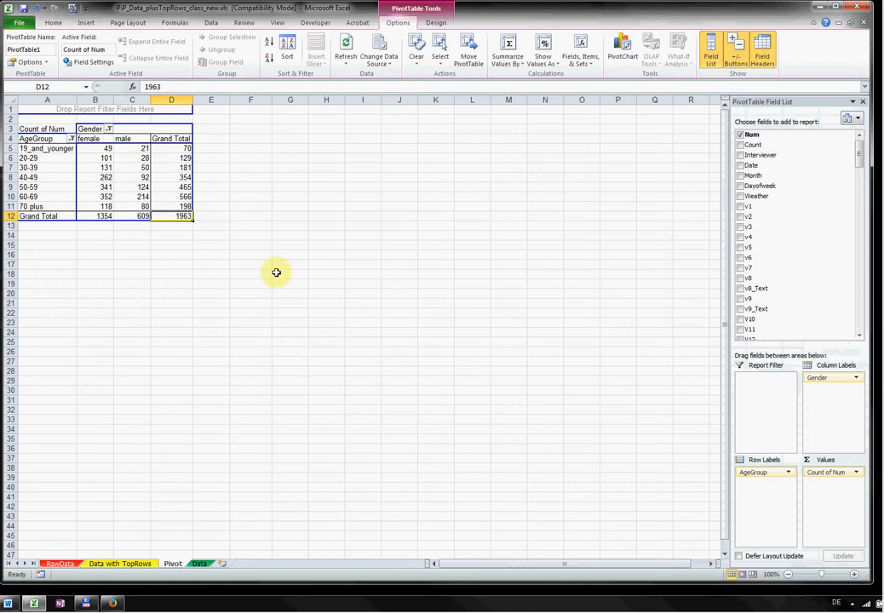
Step: Enter the heading "Cross Table" in cell F3 beside the PivotTable
left_click(248, 130)
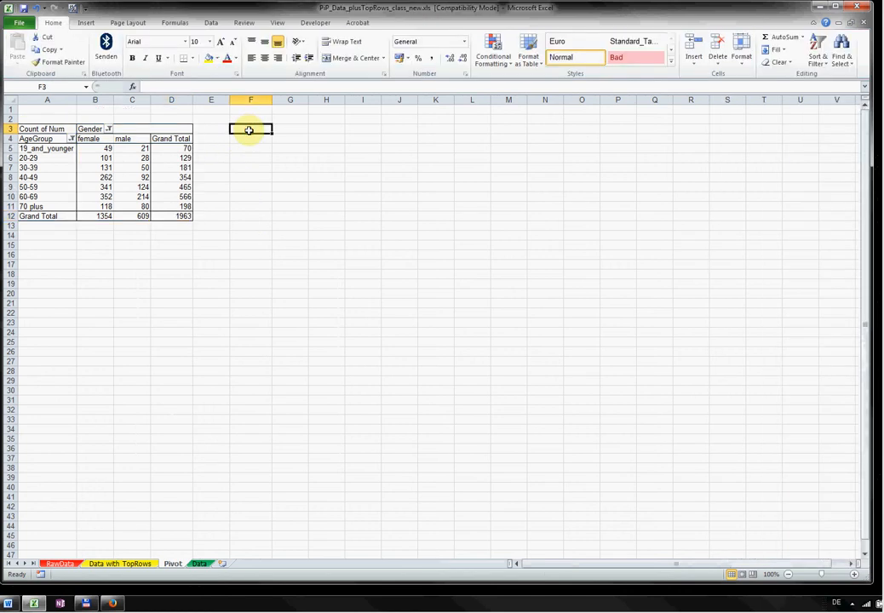
type("c")
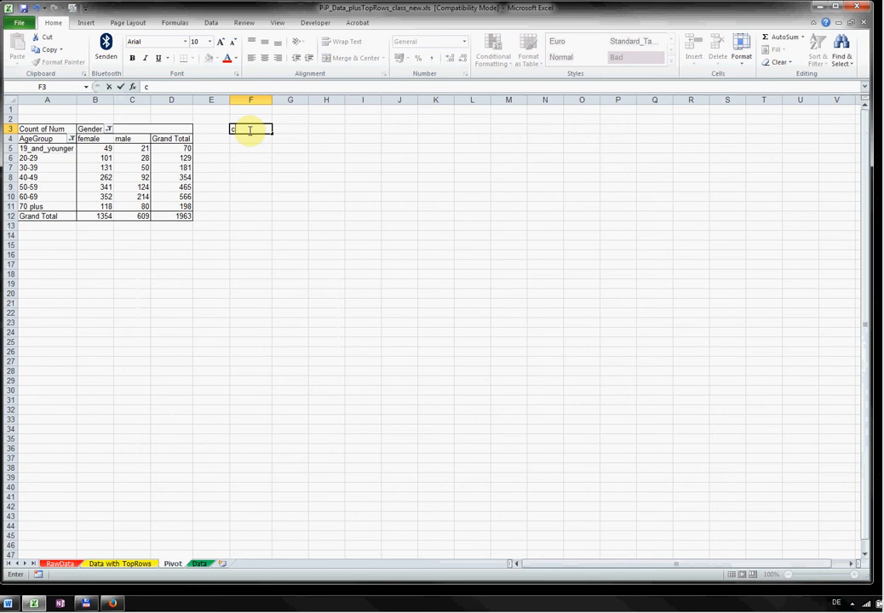
key("BackSpace")
type("Cross Table")
key("Return")
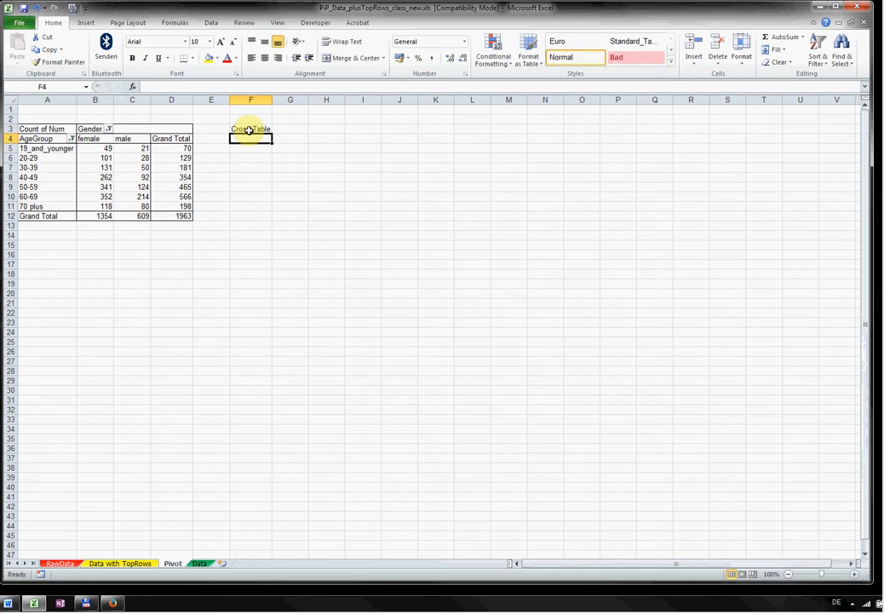
Step: Enter the note " = counting the number of observations" as text in cell F4, below the heading
type("= count")
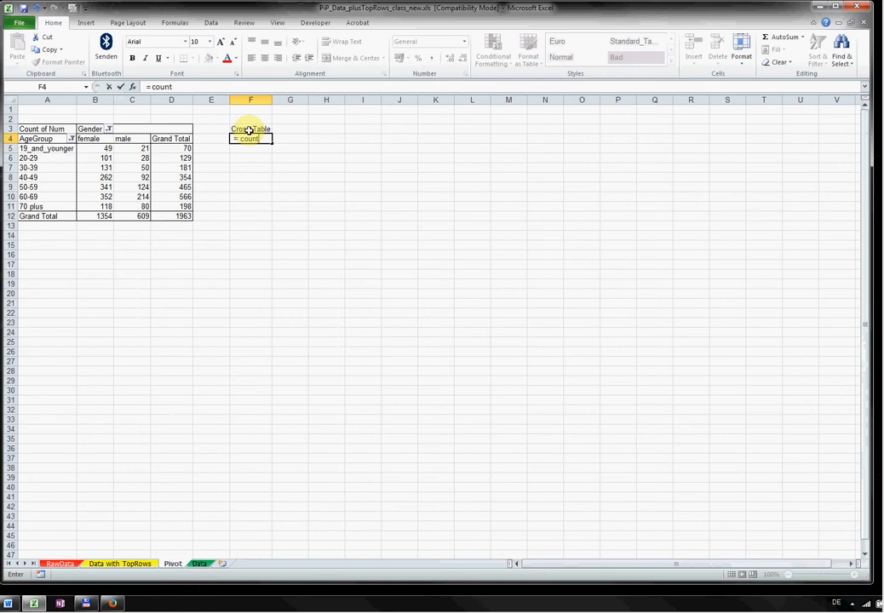
type("ing the b")
type("u")
key("BackSpace")
key("BackSpace")
type("number of")
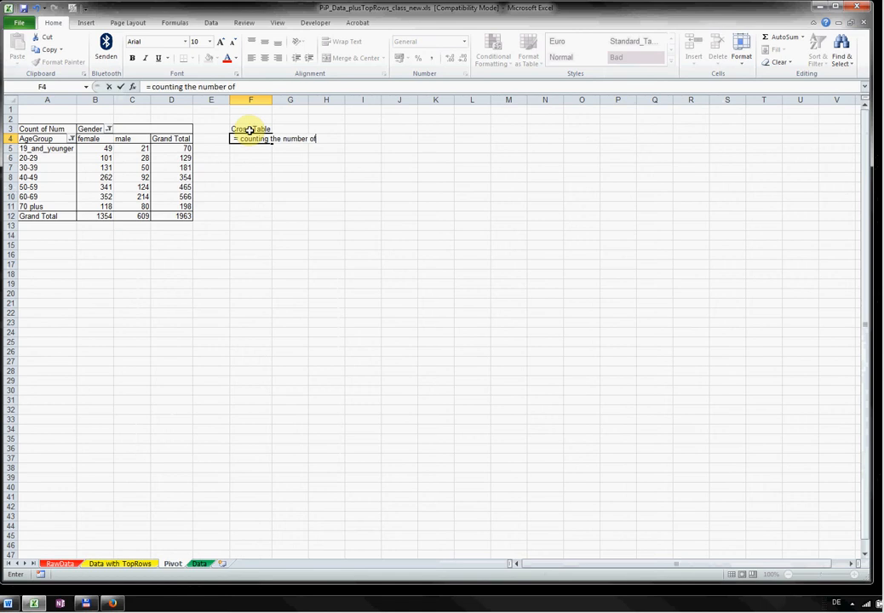
type(" observations")
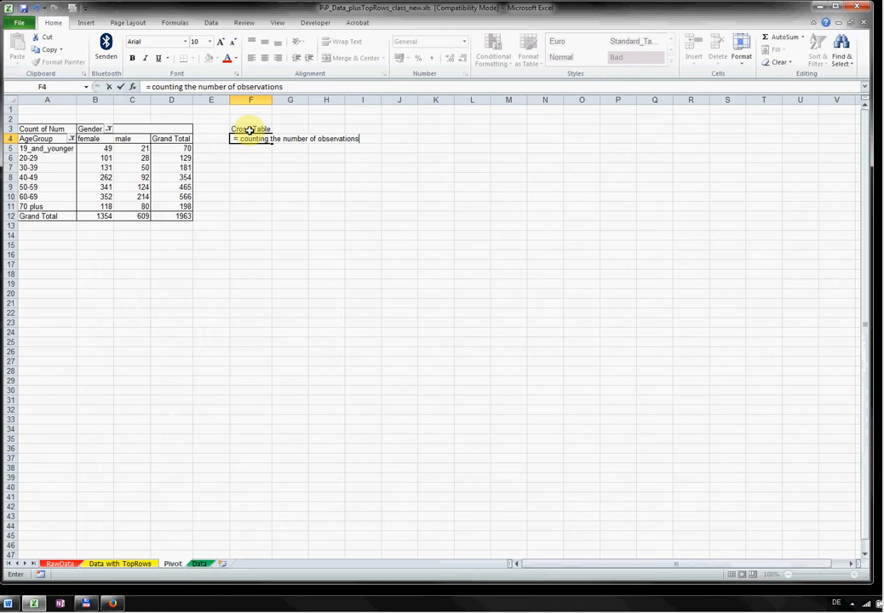
key("Return")
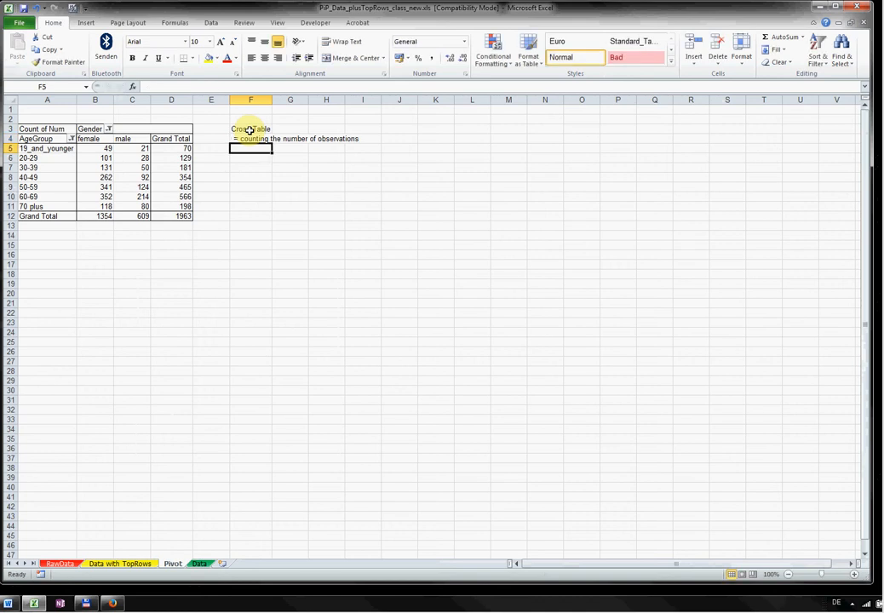
Step: Continue the note in cell F5 with "by age and gender"
type("by age ")
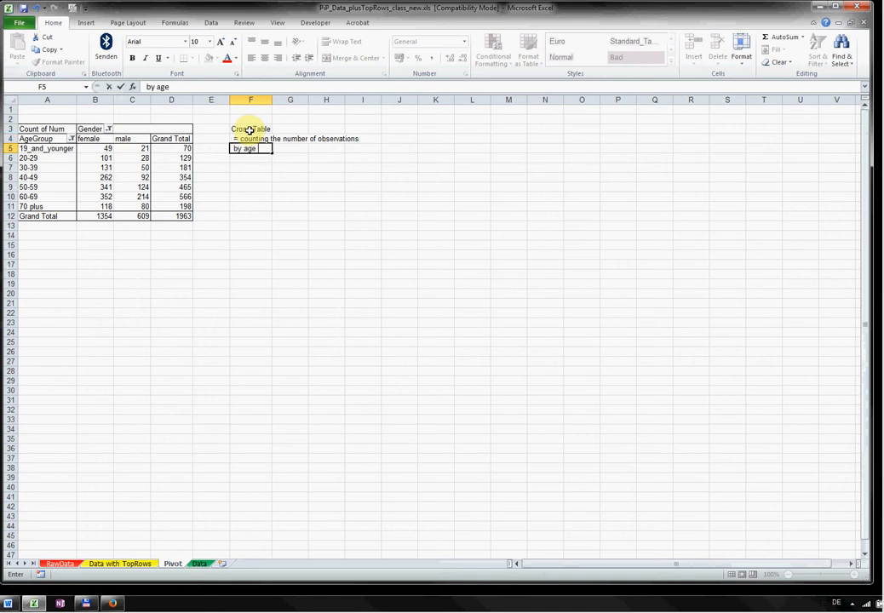
type("and gender")
key("Return")
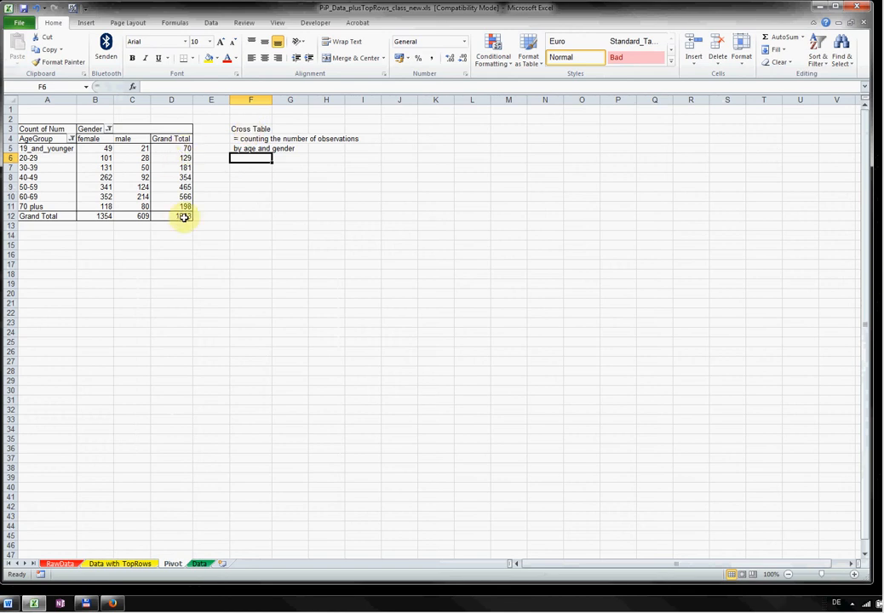
Step: Copy the entire age-by-gender PivotTable in A3:D12 and paste it at cell A15
mouse_move(184, 217)
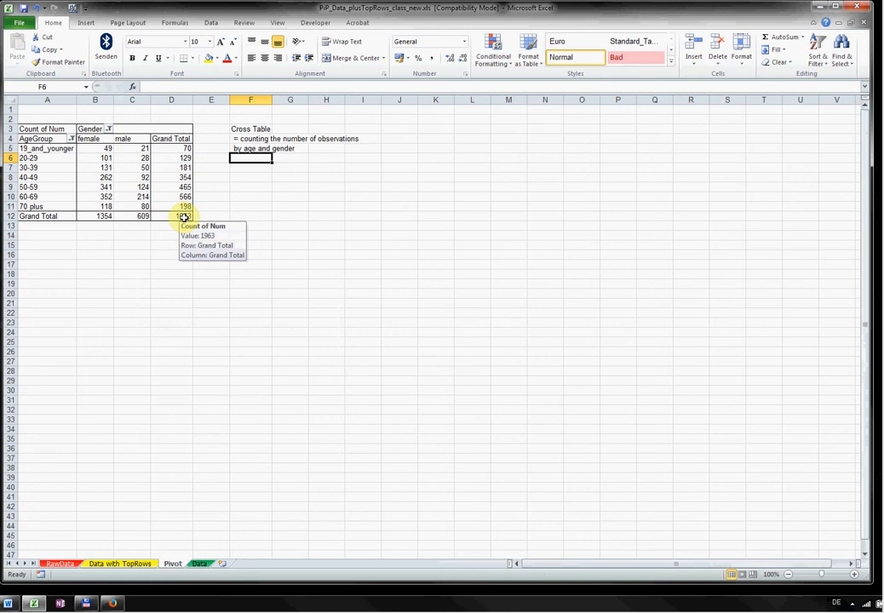
left_click_drag(184, 217, 17, 126)
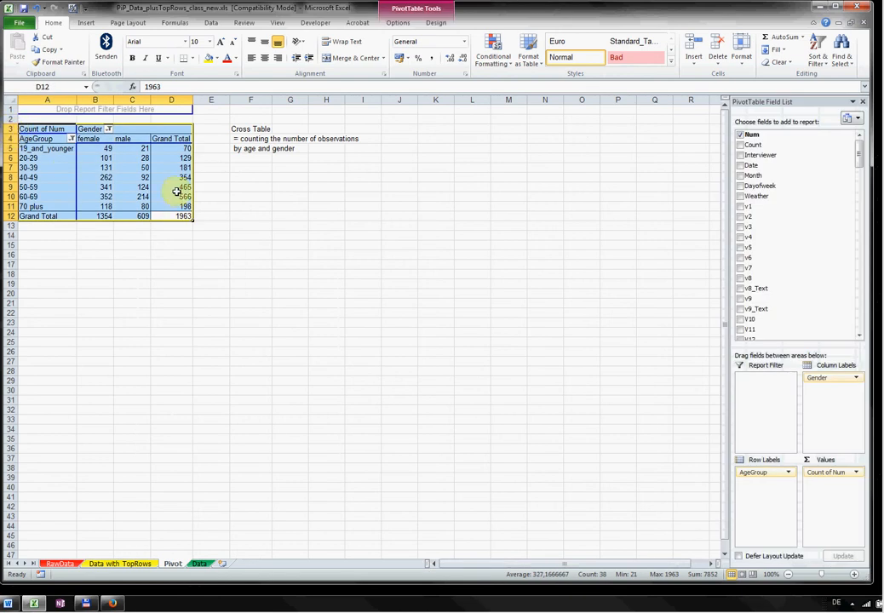
mouse_move(176, 192)
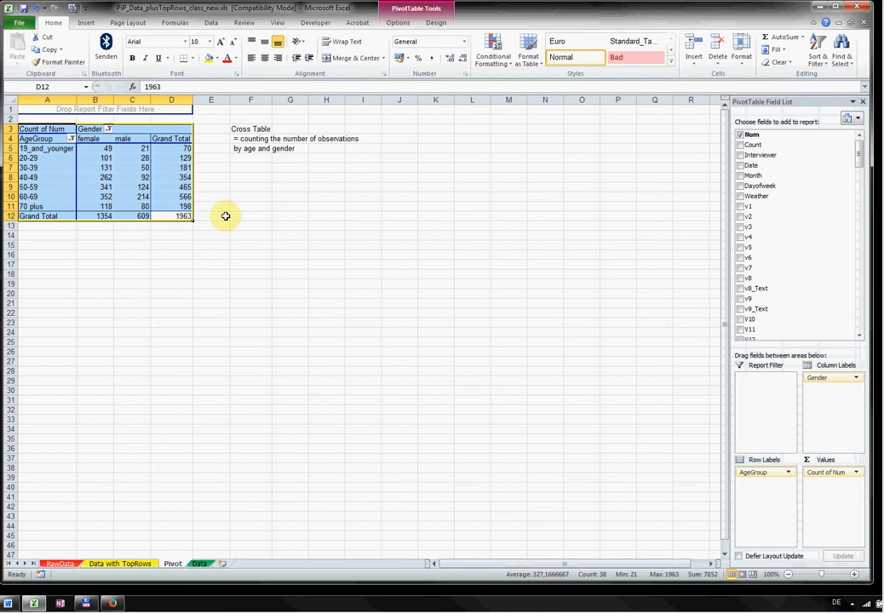
key("ctrl+c")
left_click(62, 246)
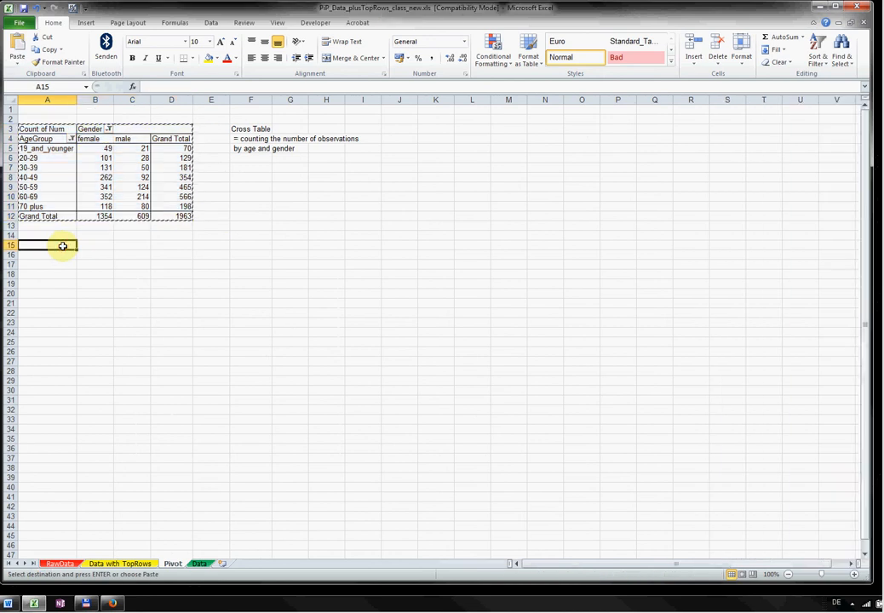
key("Return")
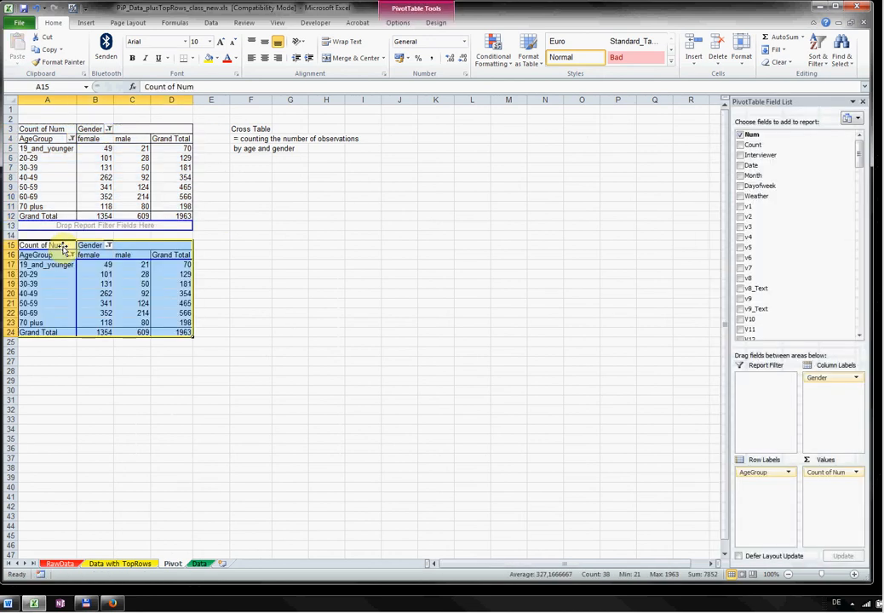
left_click(128, 273)
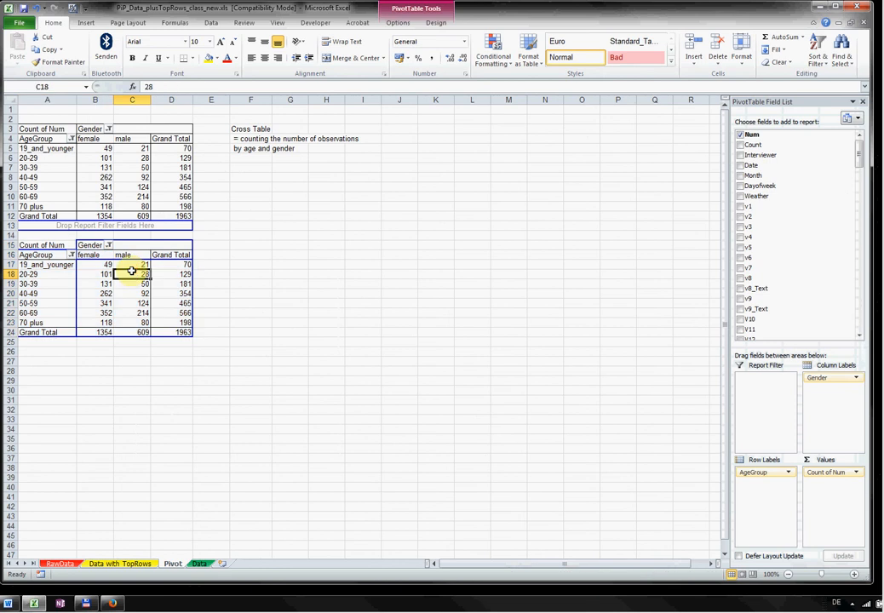
mouse_move(138, 292)
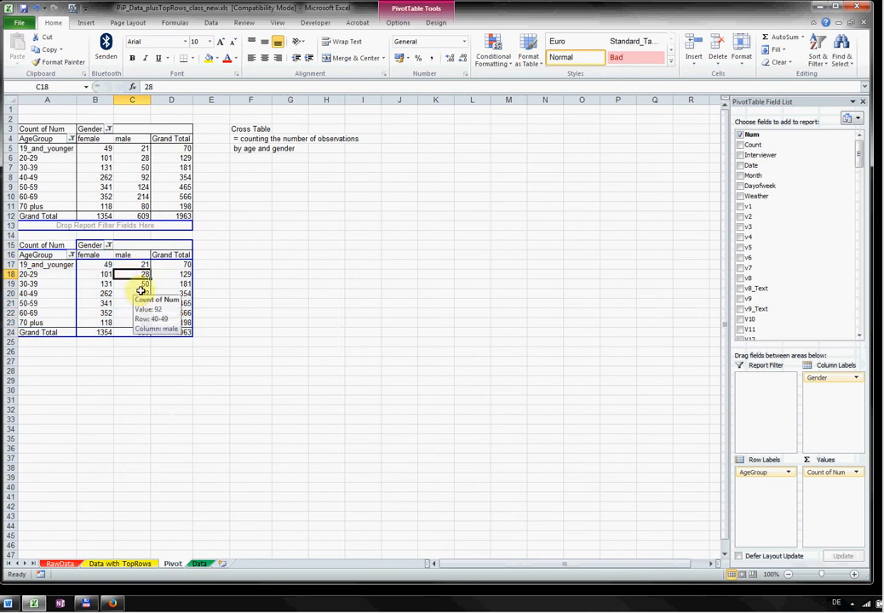
left_click(55, 246)
right_click(57, 245)
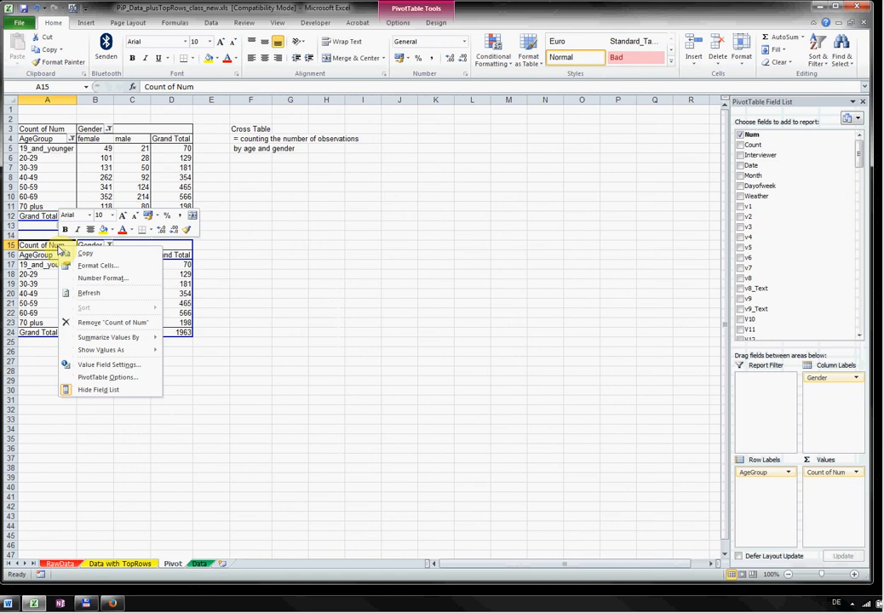
left_click(41, 246)
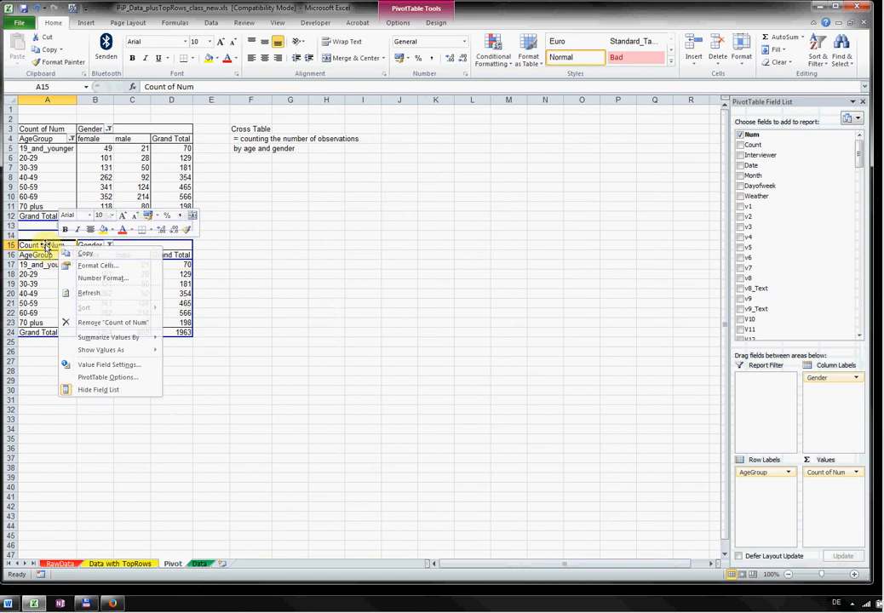
left_click(856, 473)
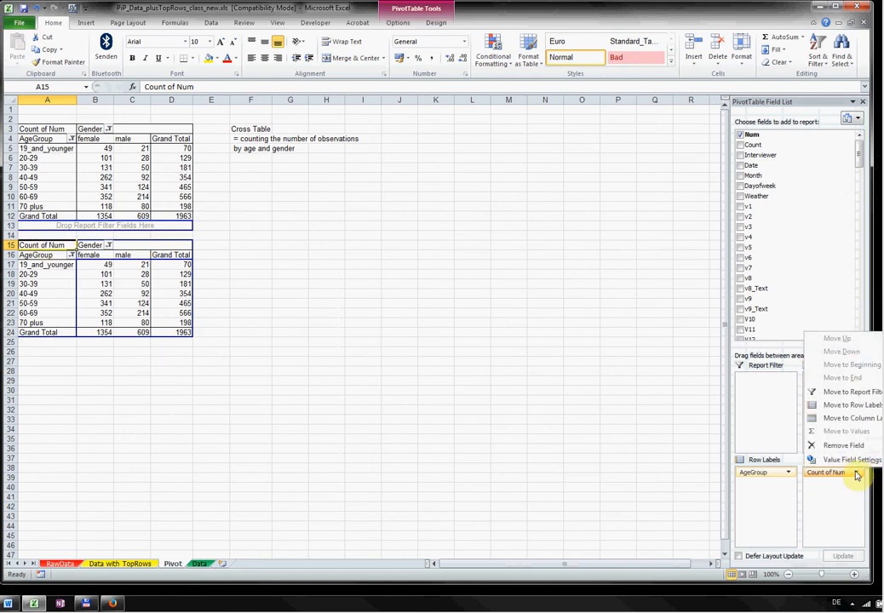
left_click(339, 388)
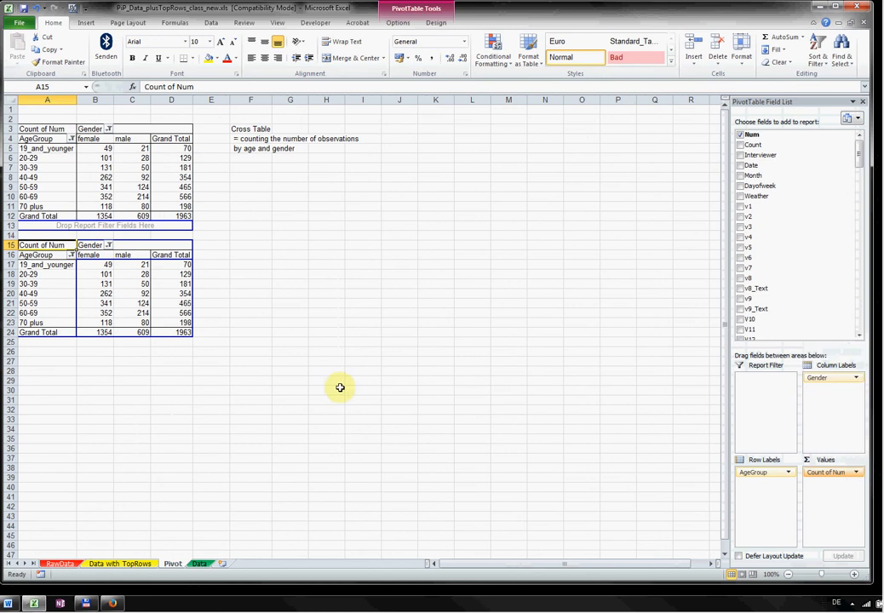
Step: Show the copied PivotTable's counts as % of Grand Total and format the percentages with one decimal place
right_click(61, 247)
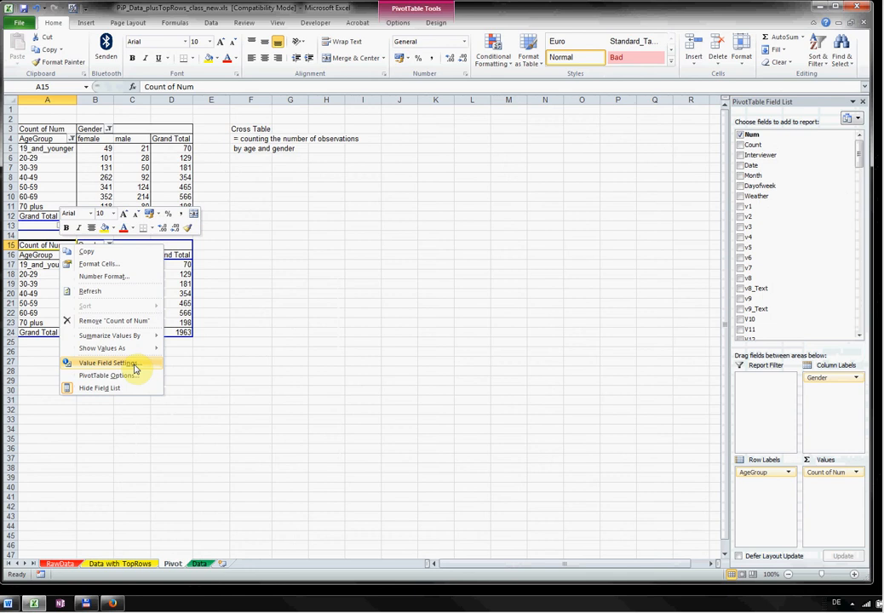
mouse_move(135, 352)
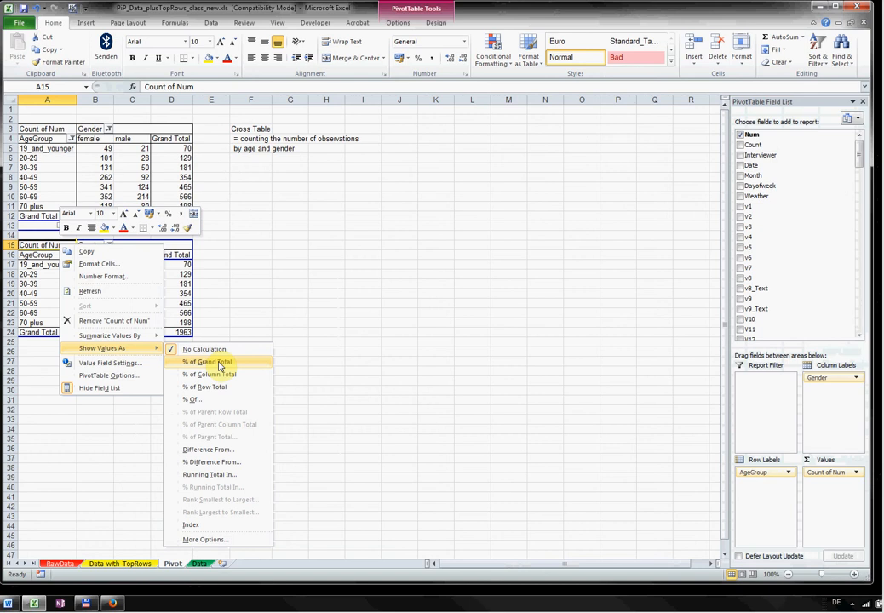
left_click(218, 363)
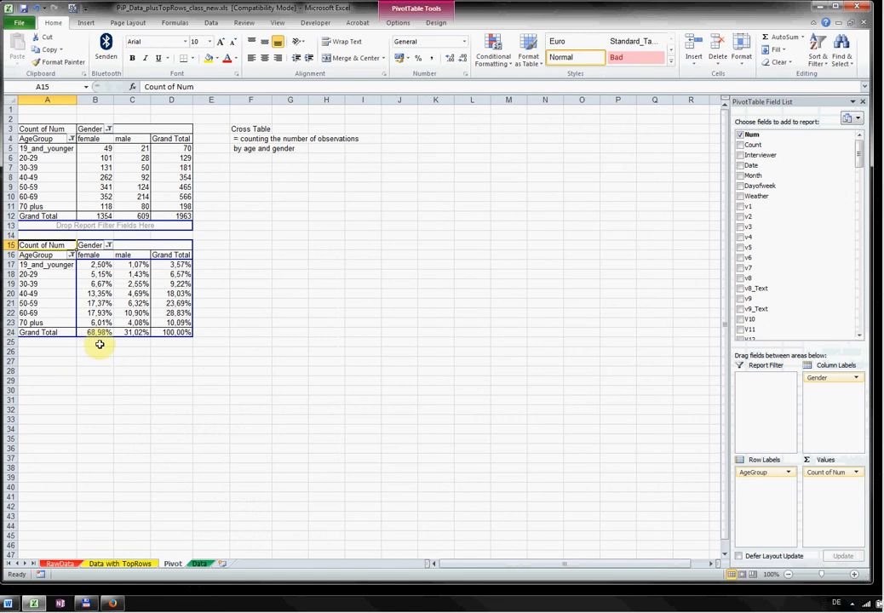
left_click_drag(95, 265, 173, 330)
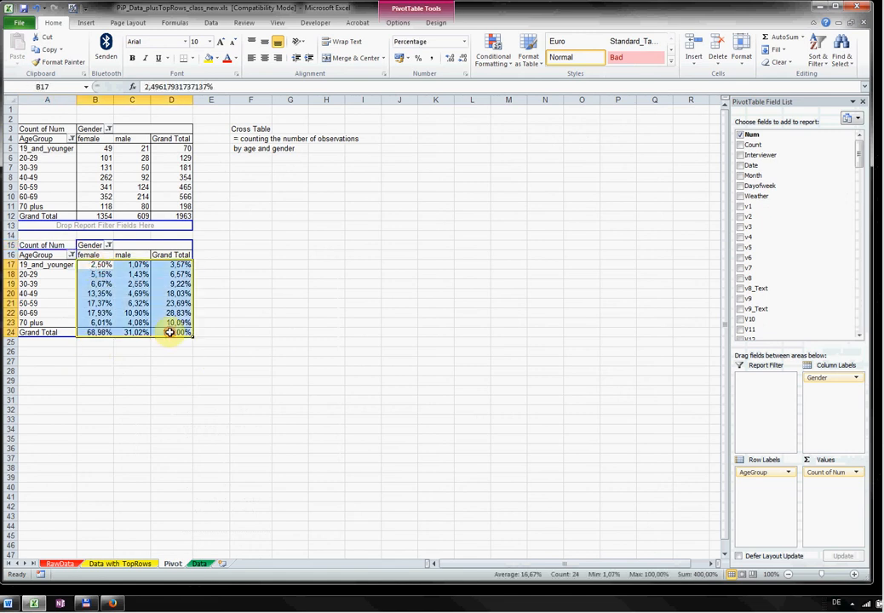
left_click(462, 57)
Step: Examine the gender totals and the shares of the 50-59 and 60-69 age groups in the percentage PivotTable
left_click(90, 331)
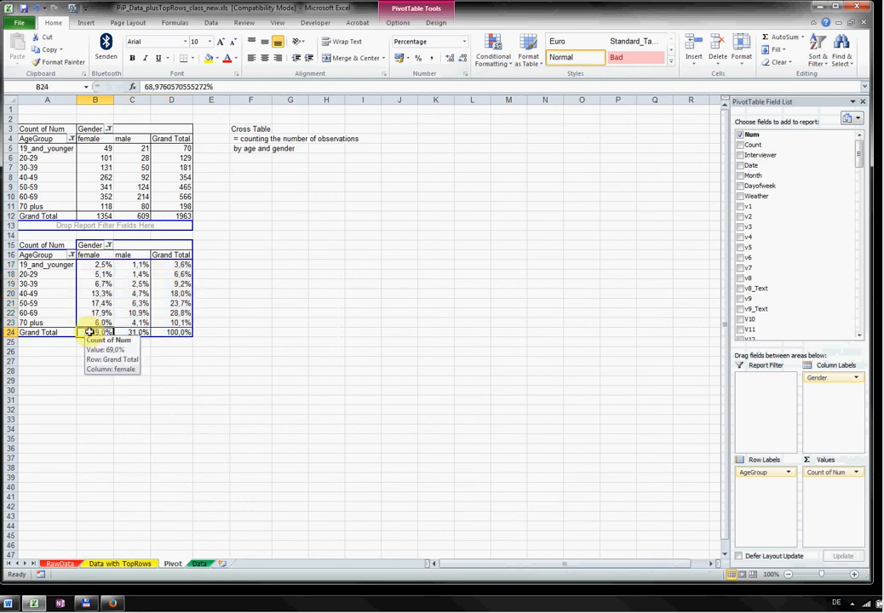
left_click(127, 332)
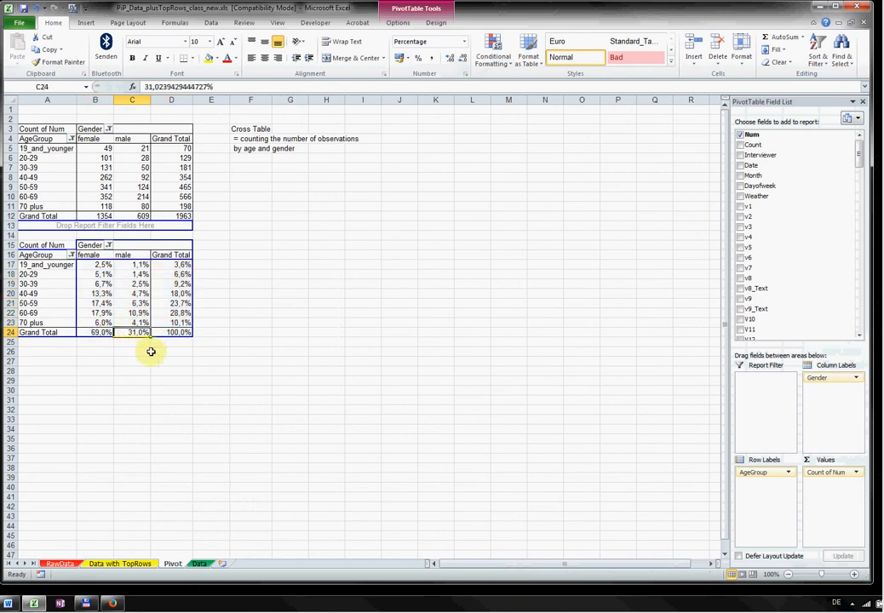
left_click(186, 305)
left_click_drag(186, 305, 183, 313)
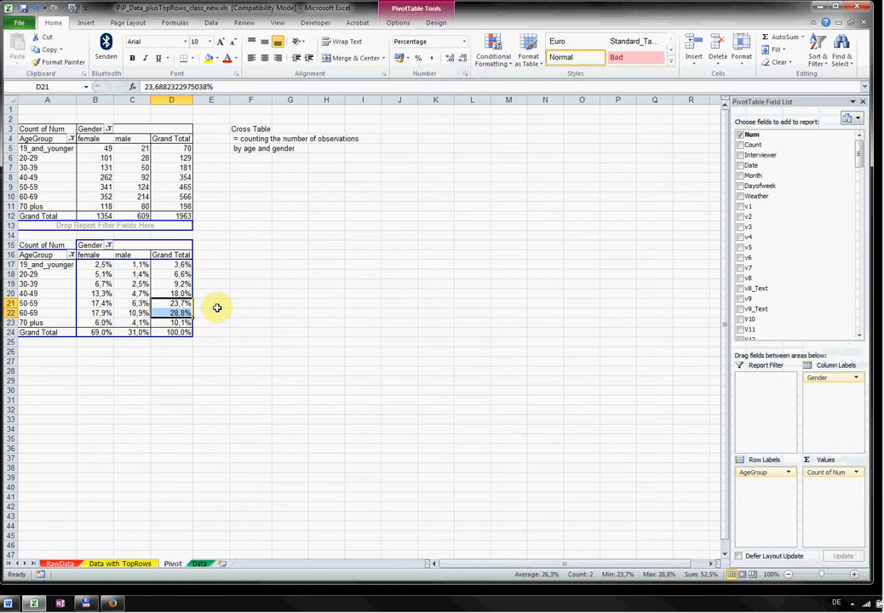
left_click(134, 303)
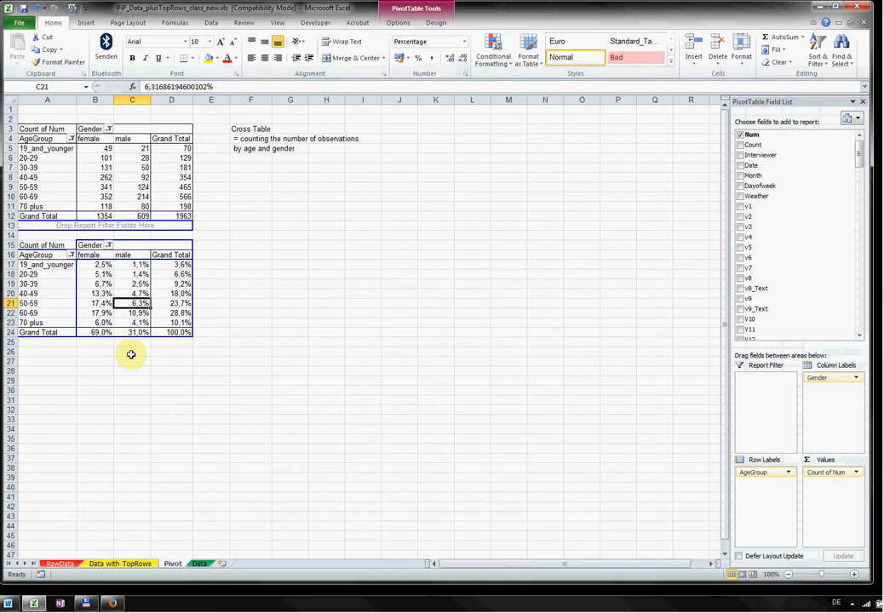
mouse_move(86, 304)
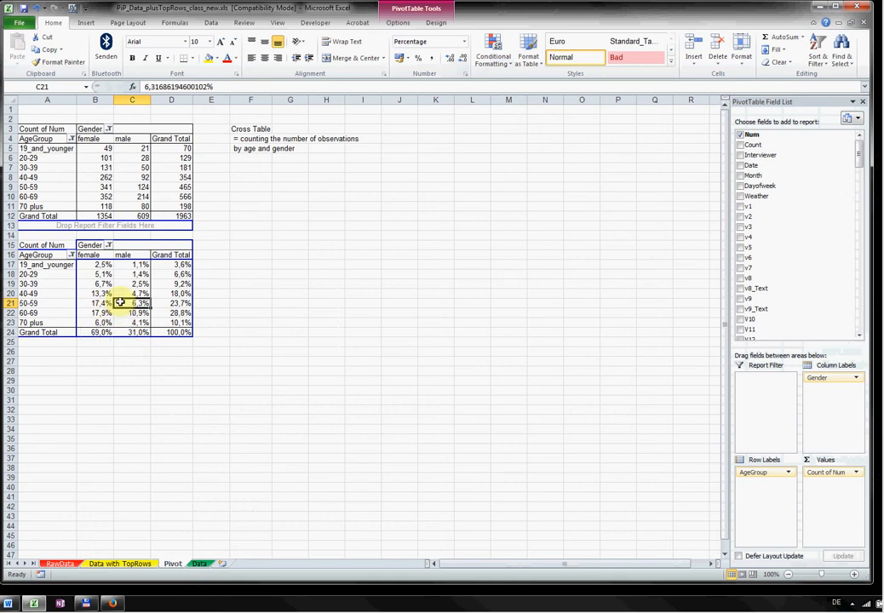
mouse_move(122, 304)
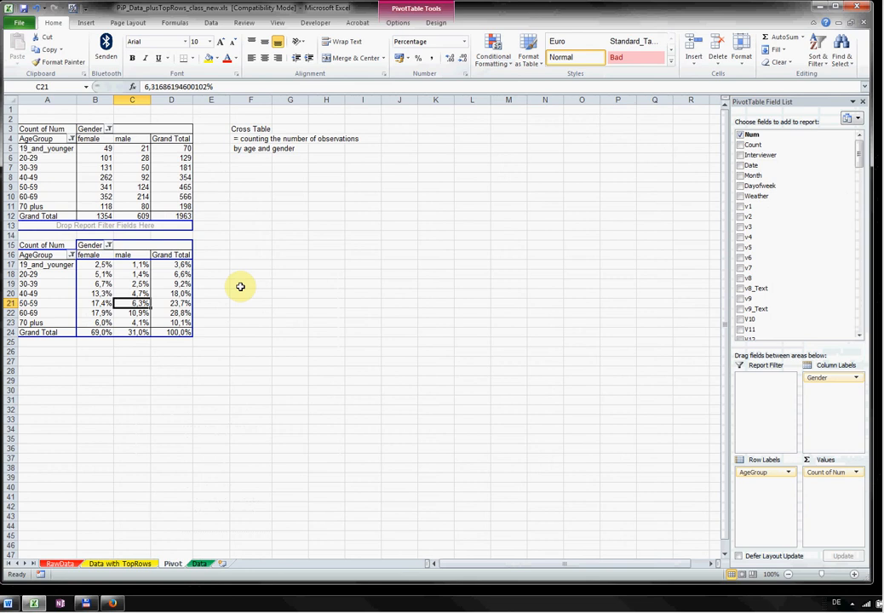
Step: Enter the title "Analyzing Frequencies" in cell A1 above the first PivotTable
left_click(37, 110)
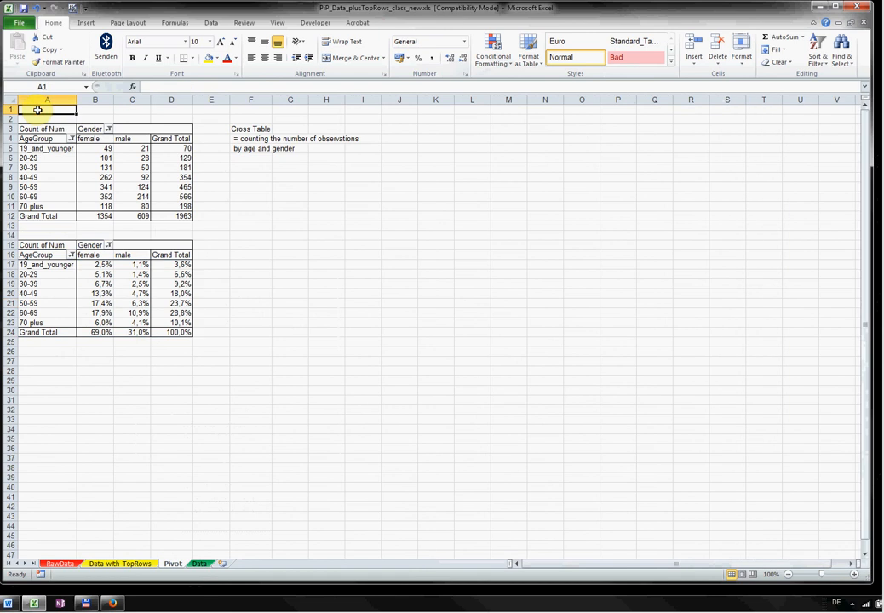
type("Ana")
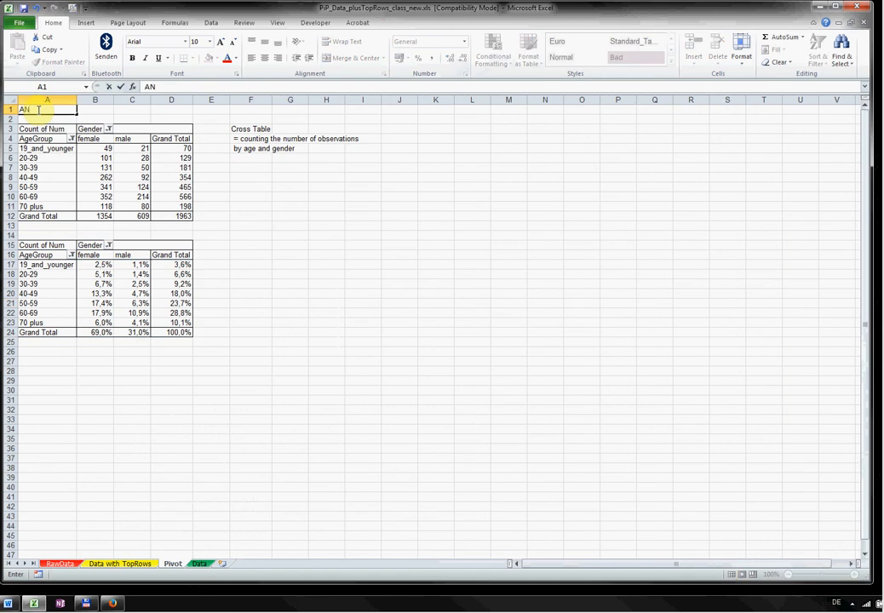
type("lyzing Frequ")
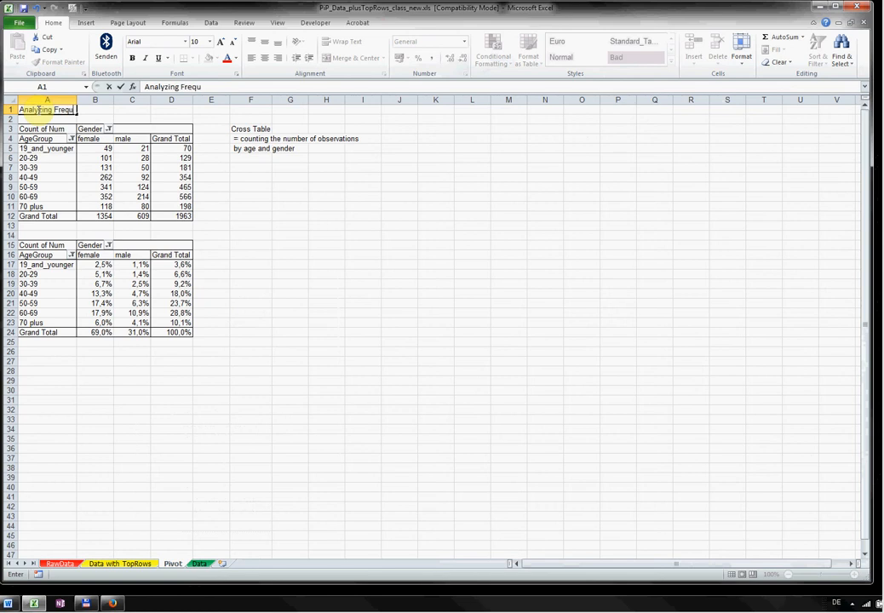
type("encies")
key("Return")
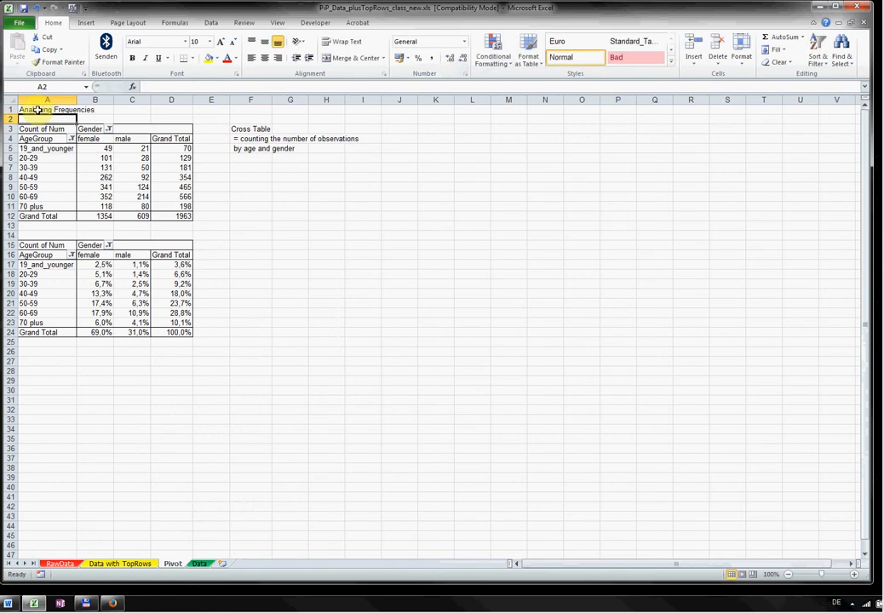
Step: Label the count table by entering "Absolute Frequencies" in cell F7
left_click(248, 167)
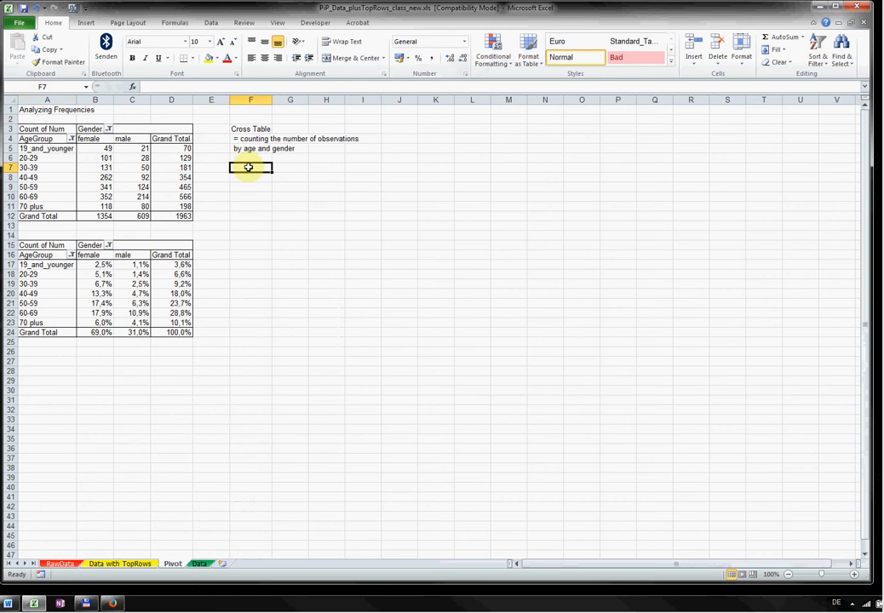
type("Absolu")
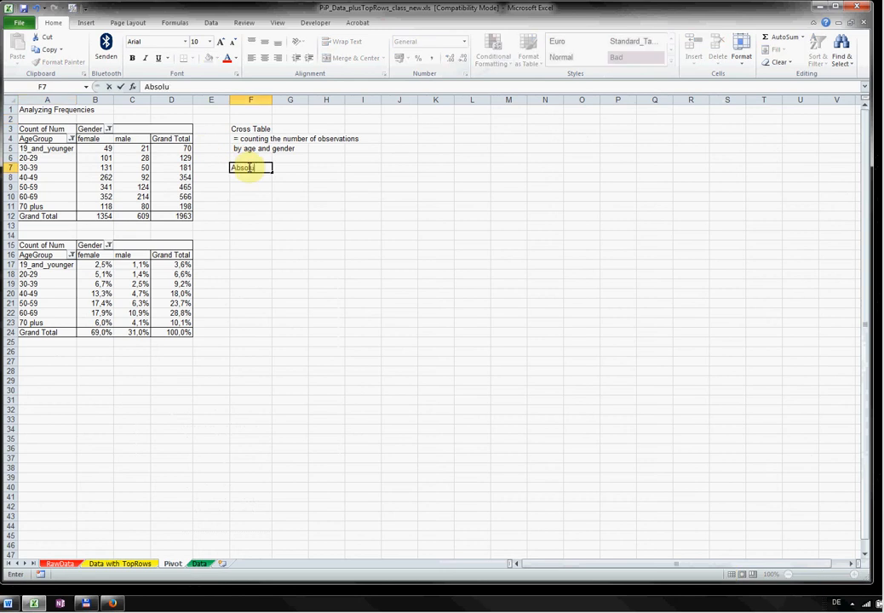
type("te Frequencies")
key("Return")
Step: Label the percentage table by entering "Relative Frequencies" in cell F15
key("Down")
key("Down")
key("Down")
key("Down")
key("Down")
key("Down")
key("Down")
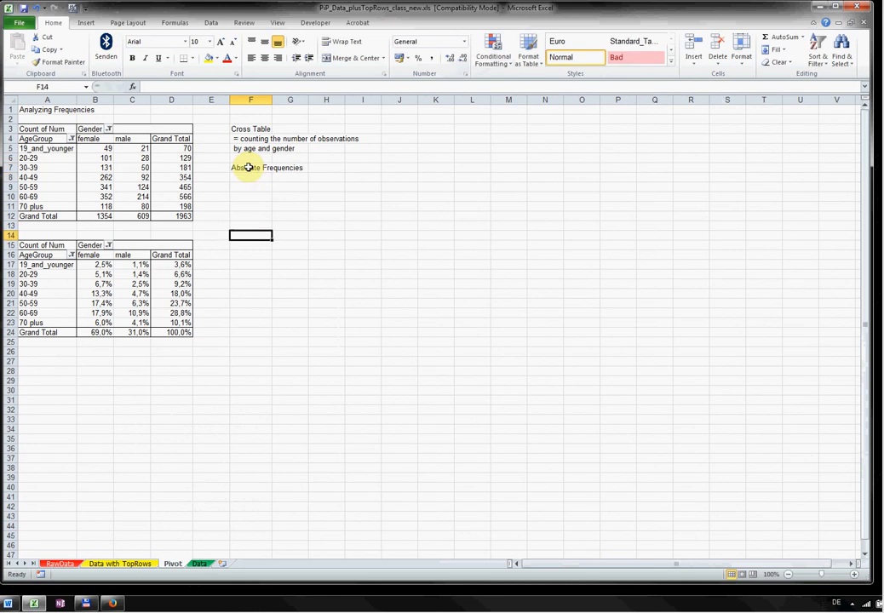
type("Rela")
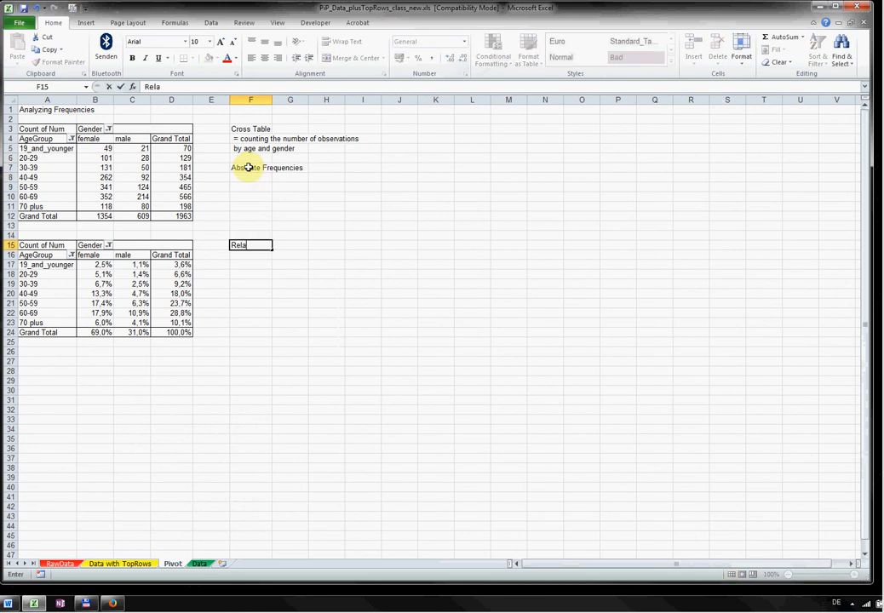
type("tive Frequencies")
key("Return")
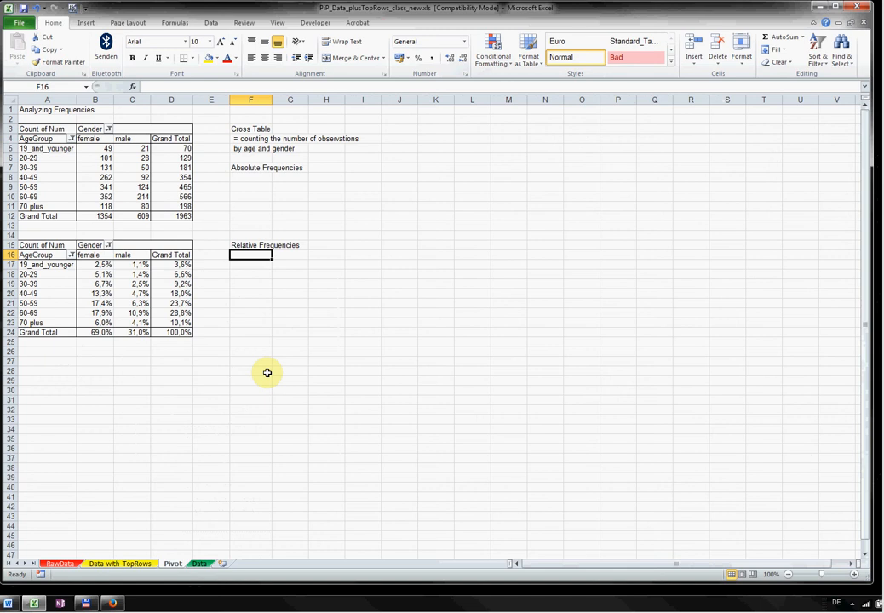
Step: Enter the section heading "Analyze Variables" in cell A27 below the percentage table
left_click(48, 362)
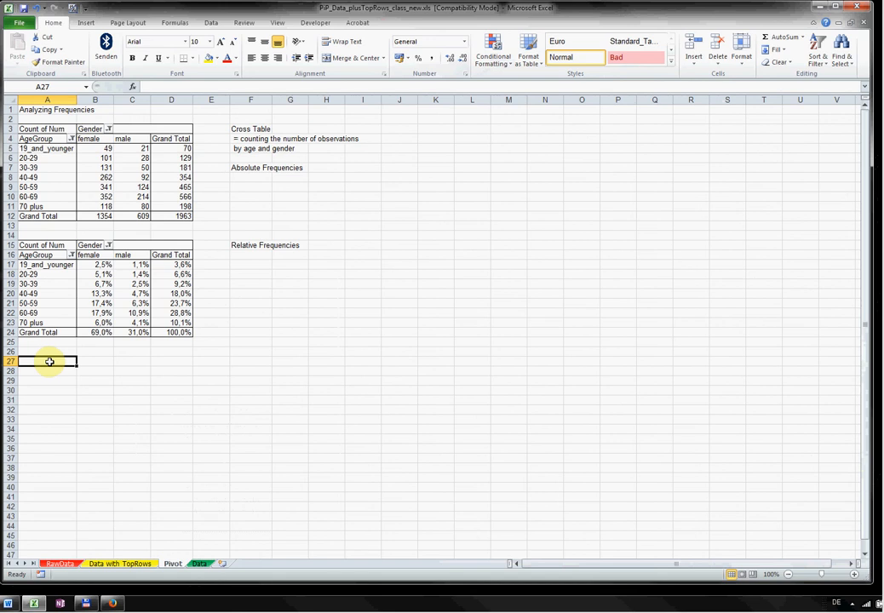
type("Anal")
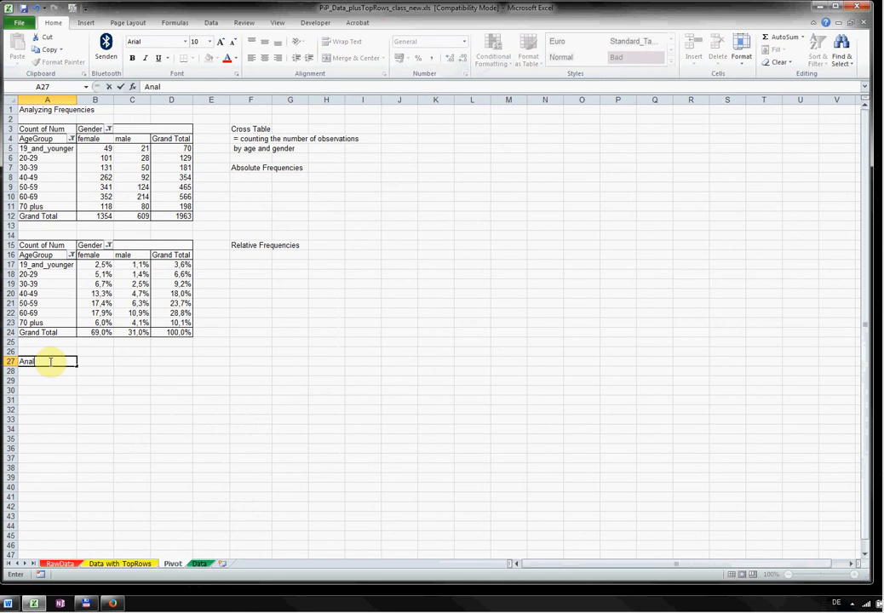
type("yze Variables")
key("Return")
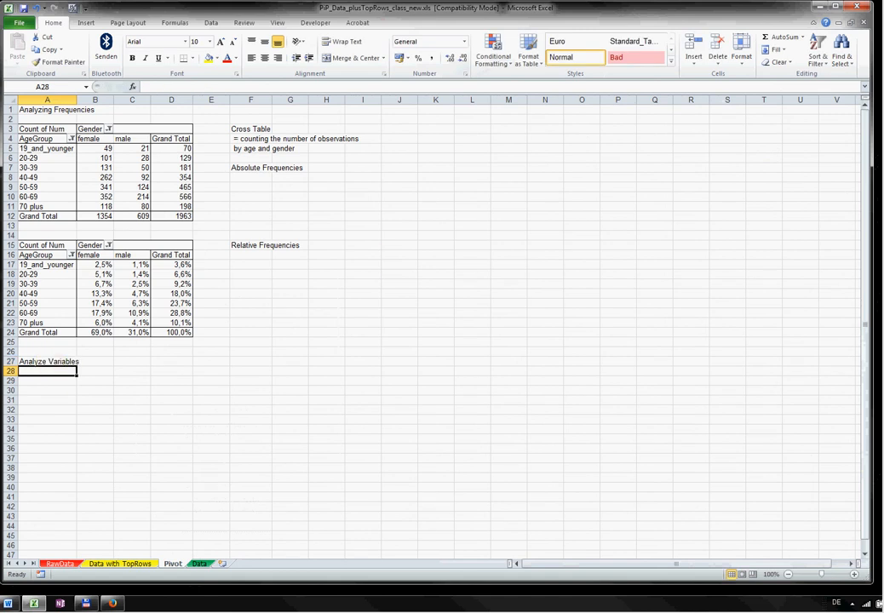
Step: Copy the survey question "What is your general impression of the PAULA IN PARIS exhibition" from the Word document into cell A28
key("alt+Tab")
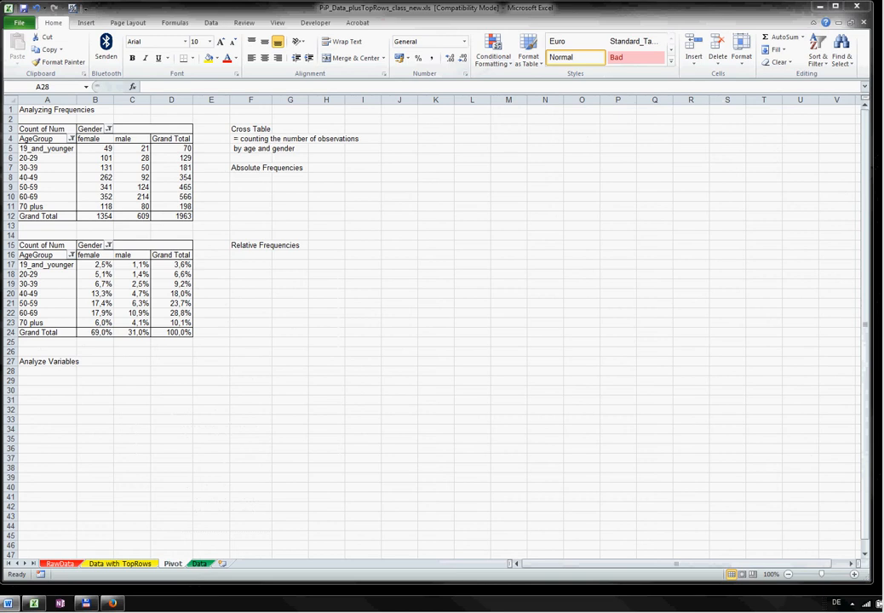
left_click(55, 370)
type("What is your general impression of the PAULA IN PARIS exhibition")
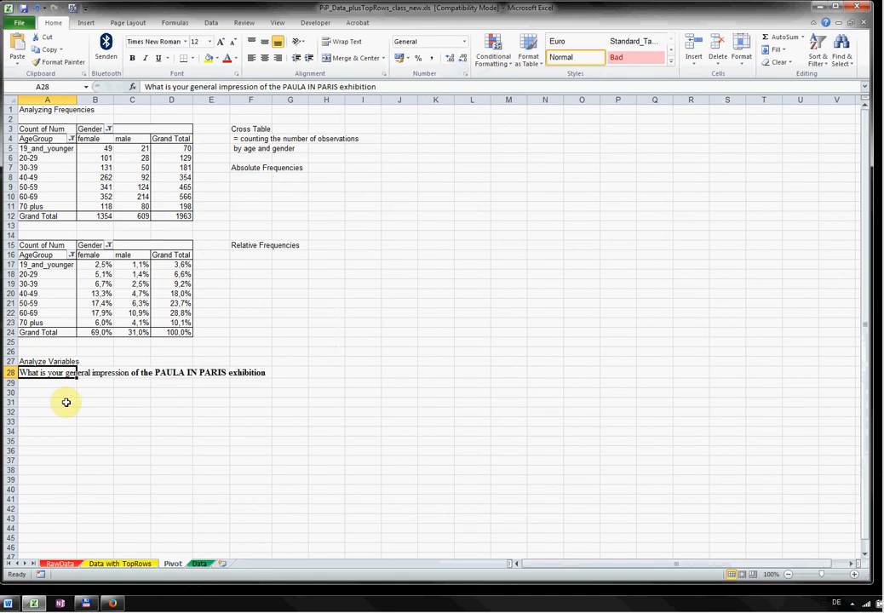
Step: Prefix the survey question in cell A28 with "Q 24: "
left_click(146, 87)
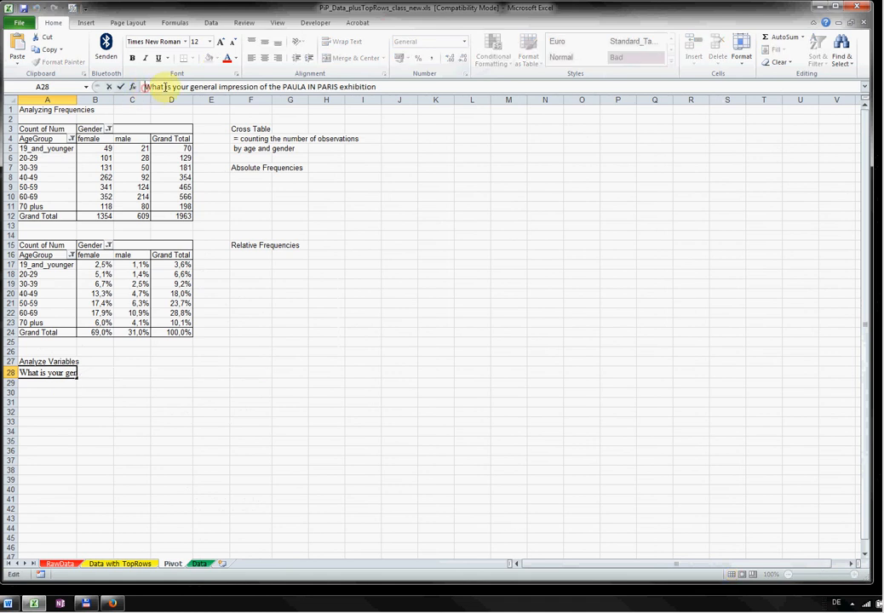
type("Q 24")
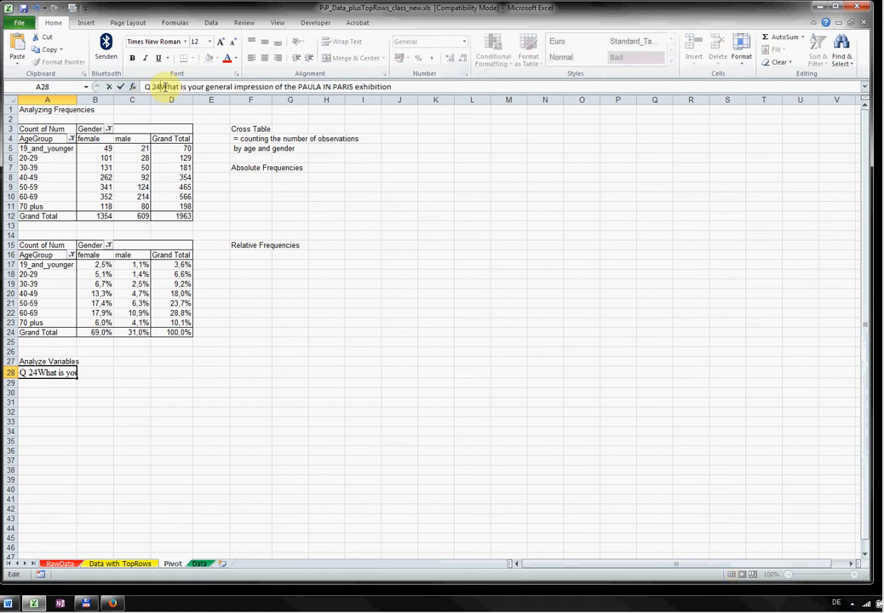
type(":")
key("Return")
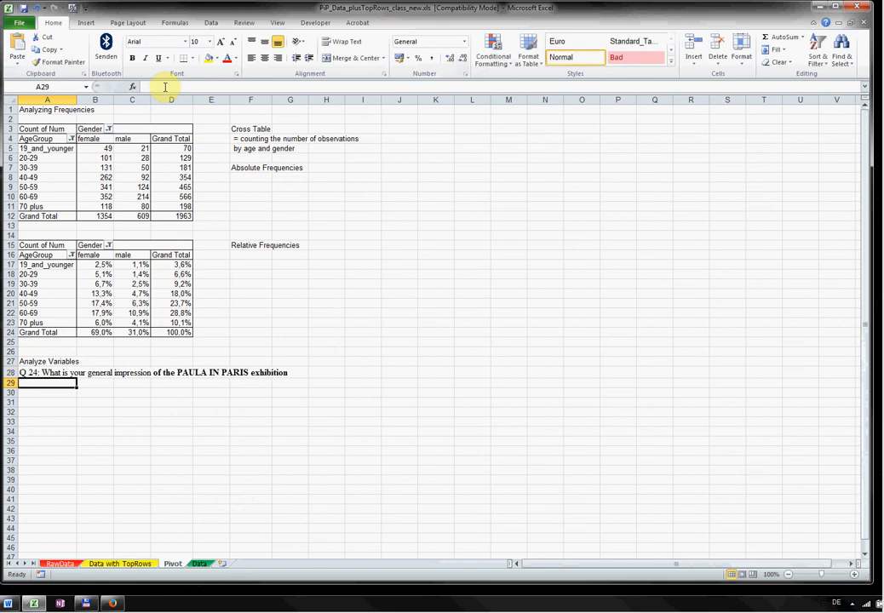
Step: Copy the absolute-frequency PivotTable in A3:D12 to cell A30 below the survey question
key("Down")
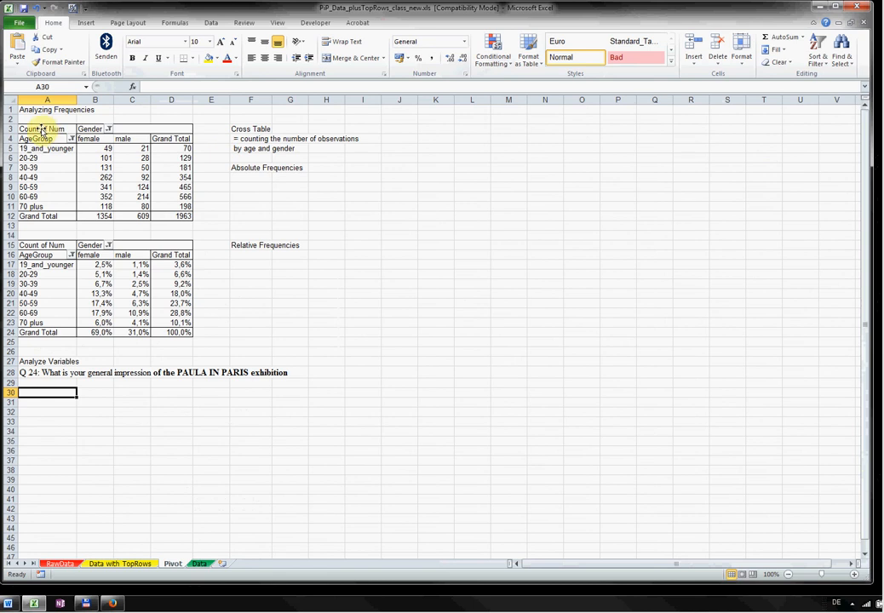
left_click_drag(38, 129, 147, 143)
left_click_drag(145, 142, 58, 130)
left_click_drag(180, 222, 40, 130)
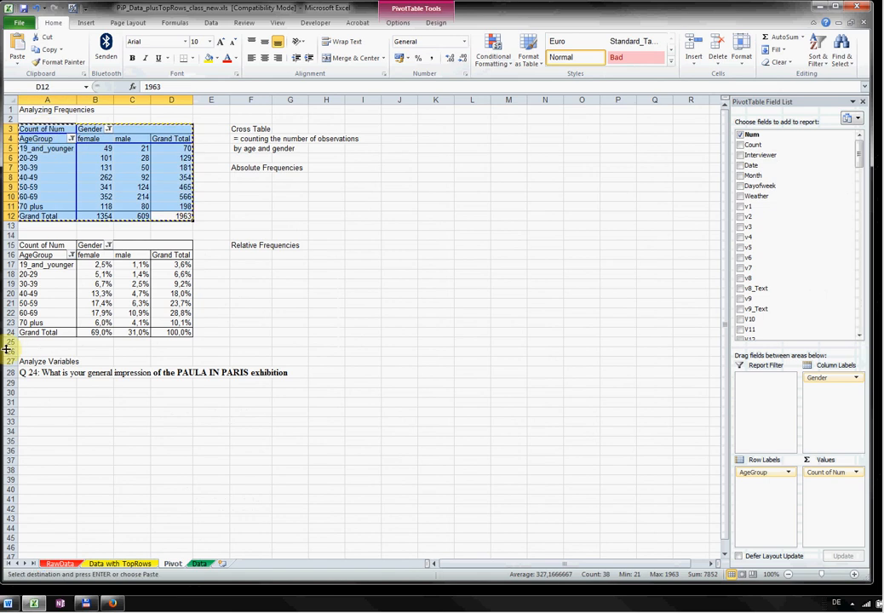
key("ctrl+c")
left_click(47, 394)
key("Return")
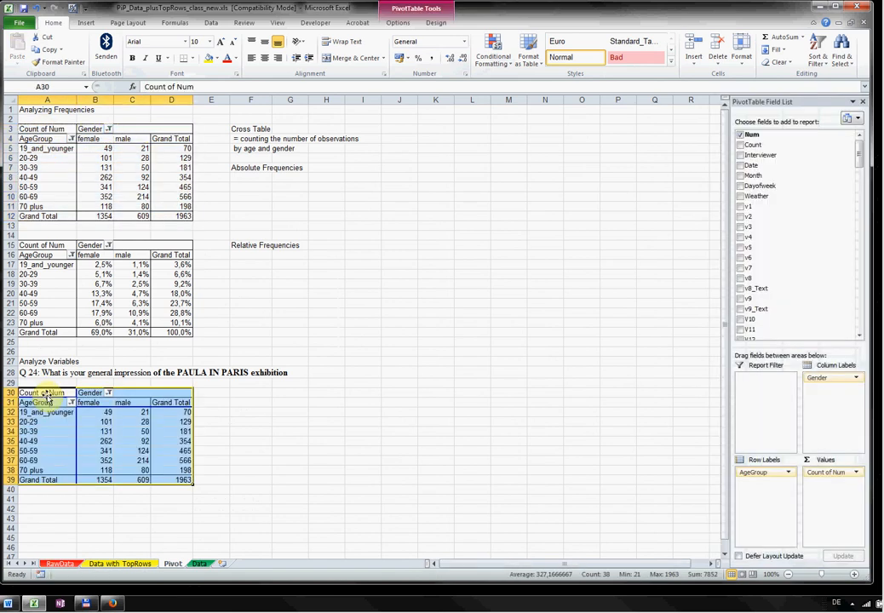
Step: Replace the Num value field with V82 in the PivotTable at A30
left_click(134, 431)
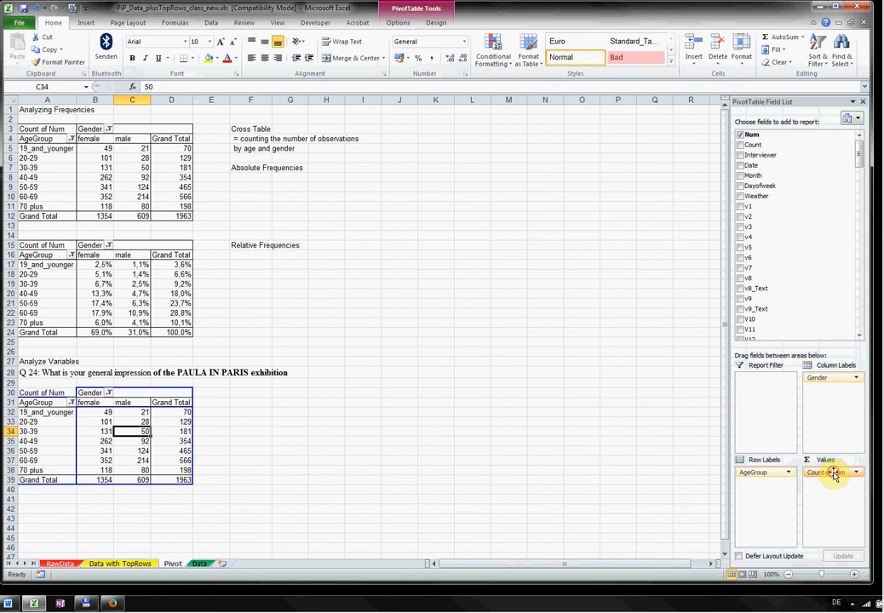
left_click_drag(834, 475, 553, 432)
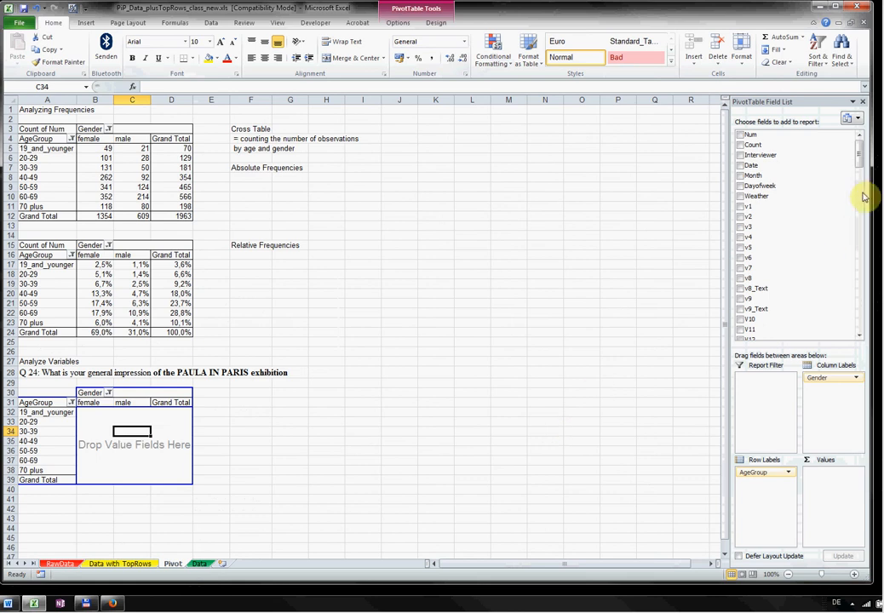
left_click_drag(861, 157, 862, 281)
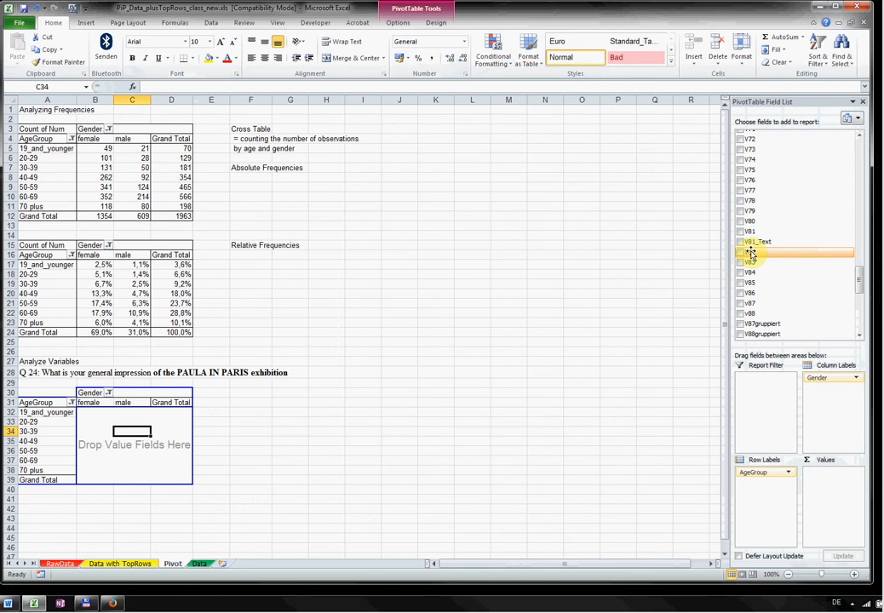
left_click_drag(751, 253, 822, 485)
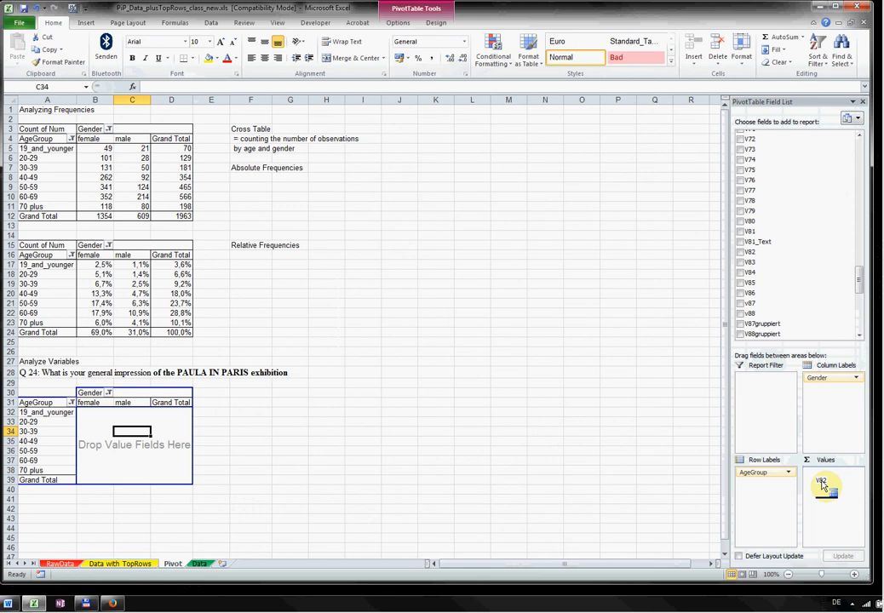
left_click_drag(822, 486, 144, 433)
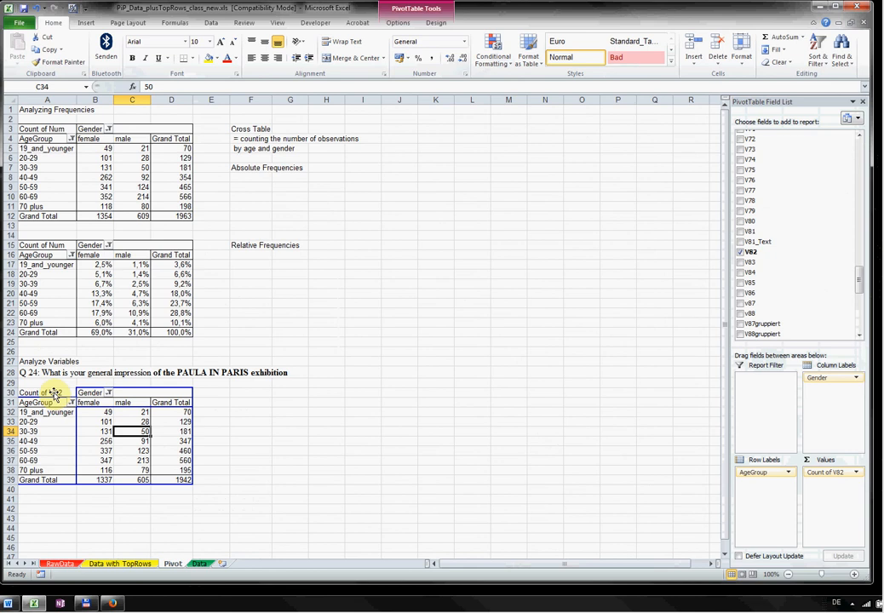
Step: Summarize the V82 values by Average in the PivotTable at A30
left_click(54, 393)
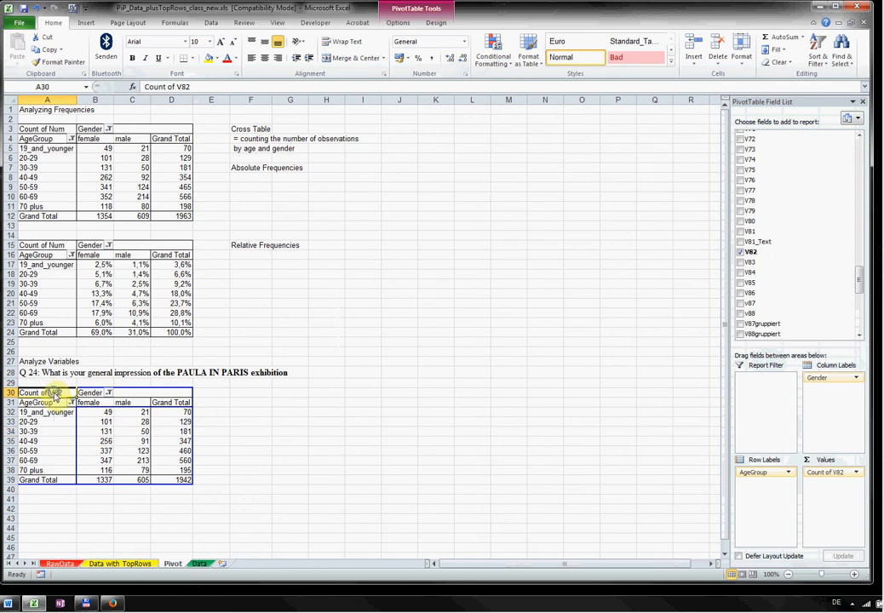
right_click(54, 393)
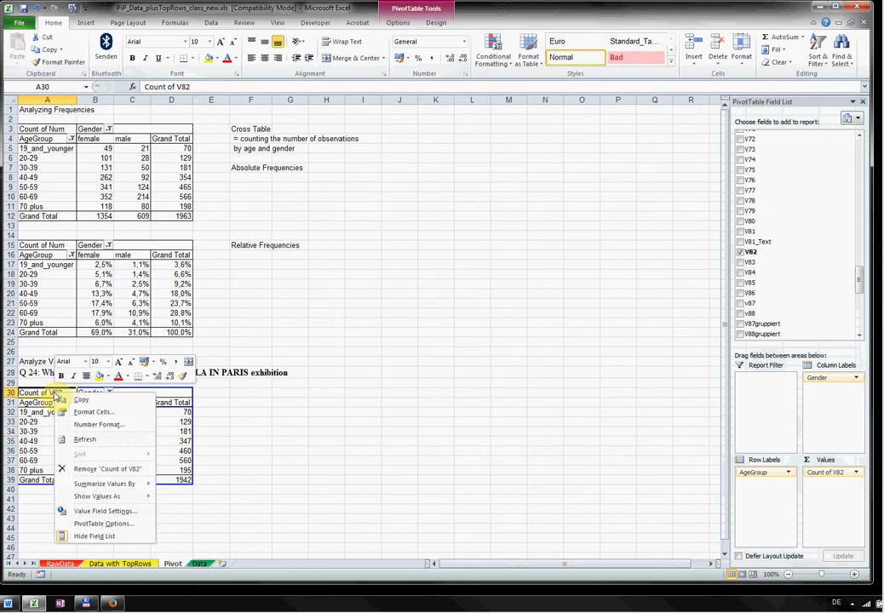
mouse_move(107, 499)
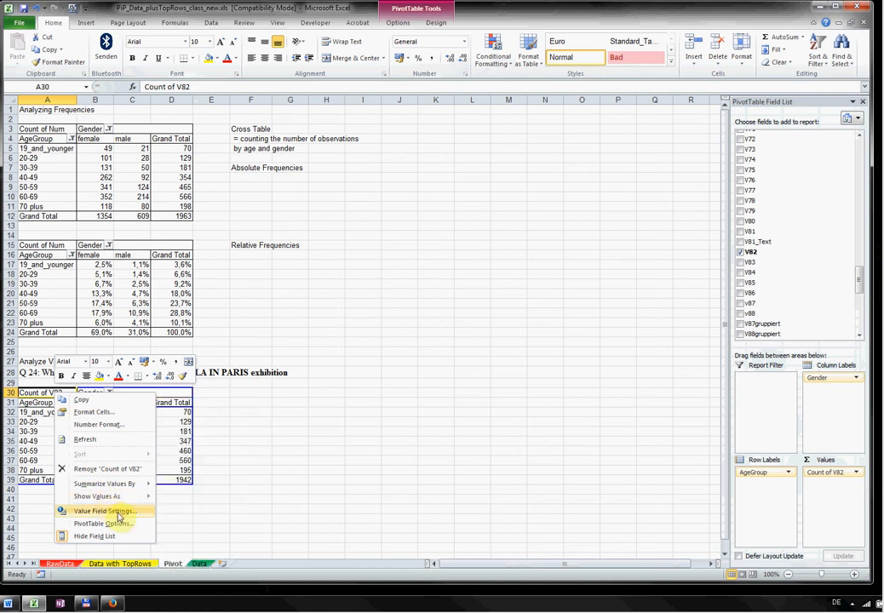
mouse_move(134, 487)
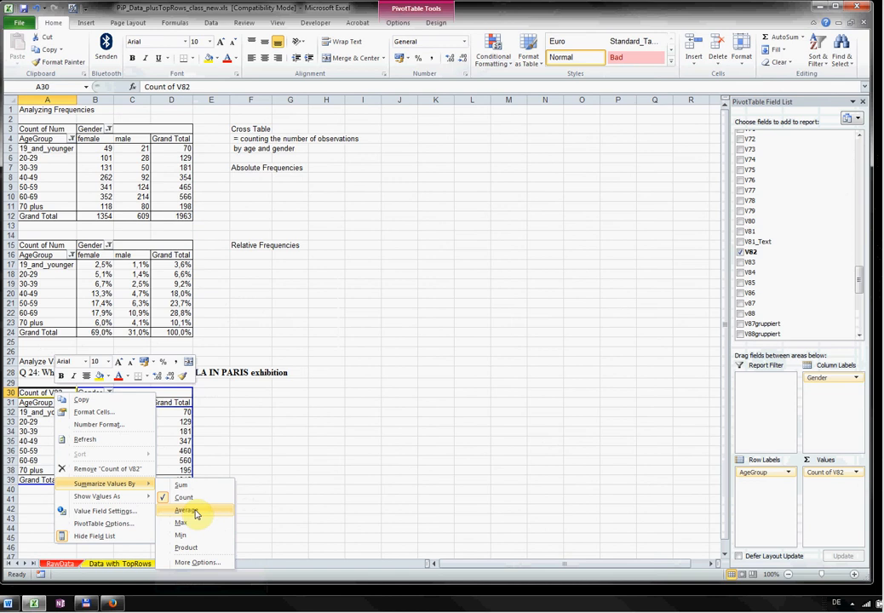
left_click(187, 511)
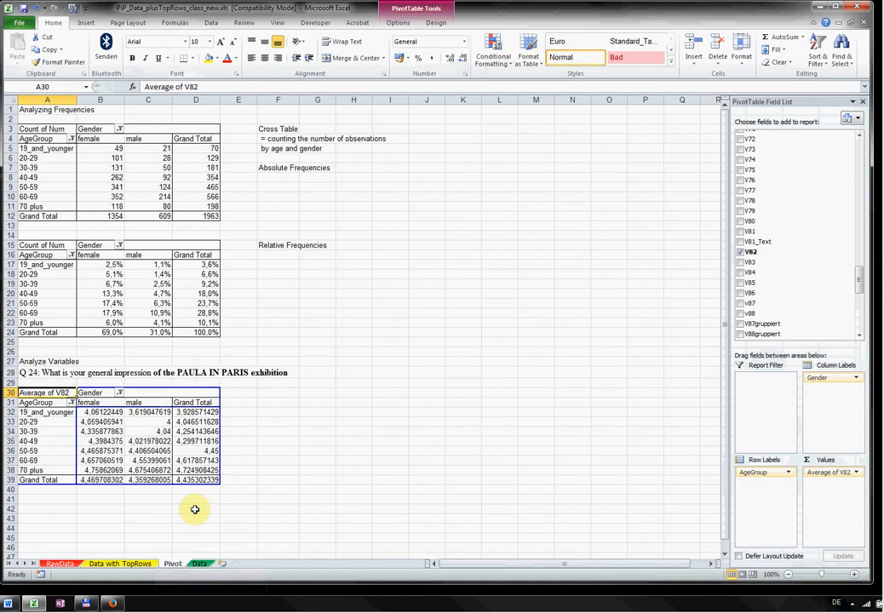
Step: Format the V82 averages in B32:D39 to one decimal place
left_click_drag(95, 412, 192, 479)
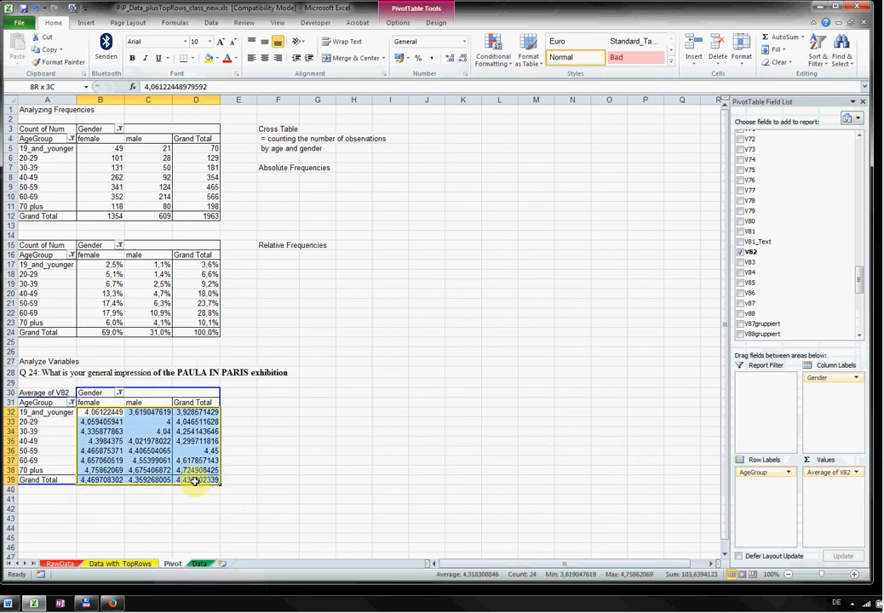
left_click(461, 59)
left_click(460, 59)
left_click(460, 60)
left_click(460, 60)
left_click(459, 60)
left_click(459, 61)
left_click(458, 61)
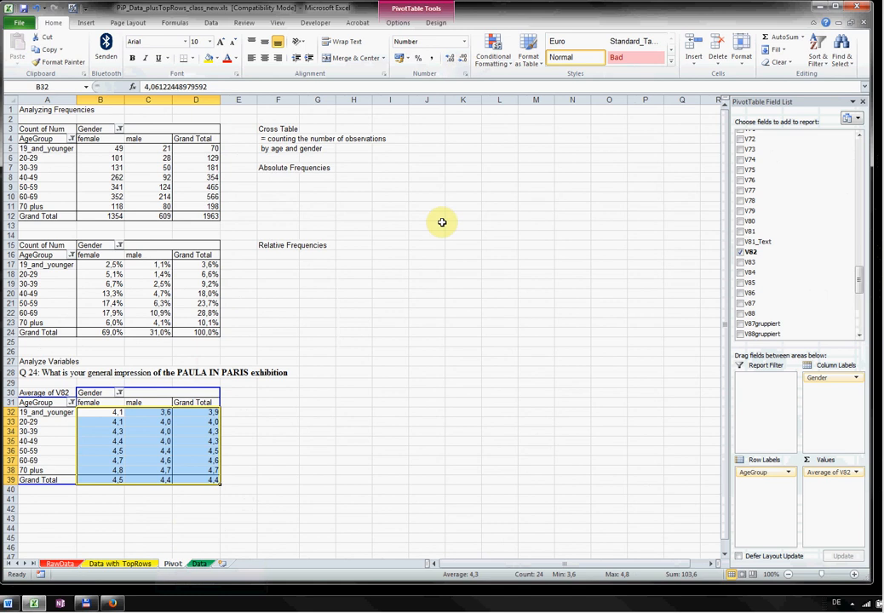
left_click(198, 480)
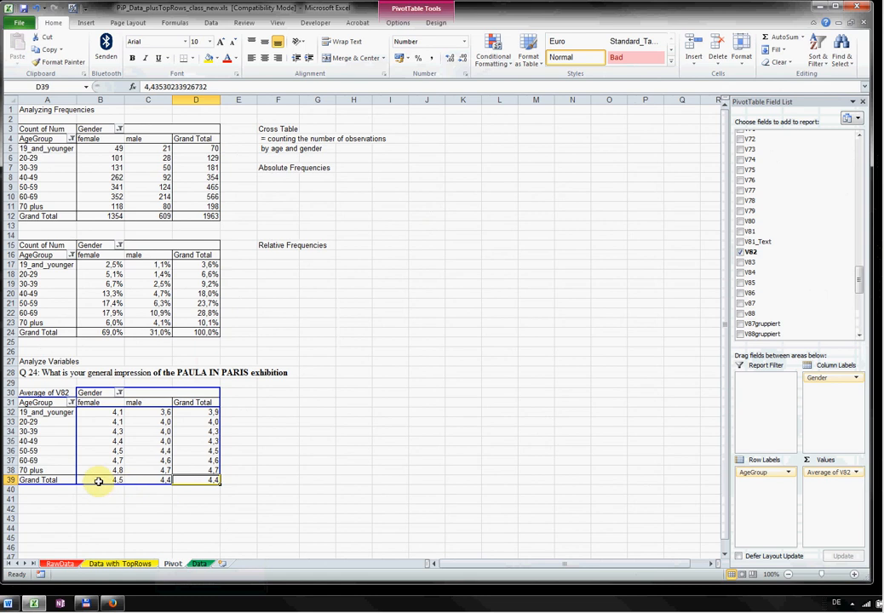
mouse_move(99, 481)
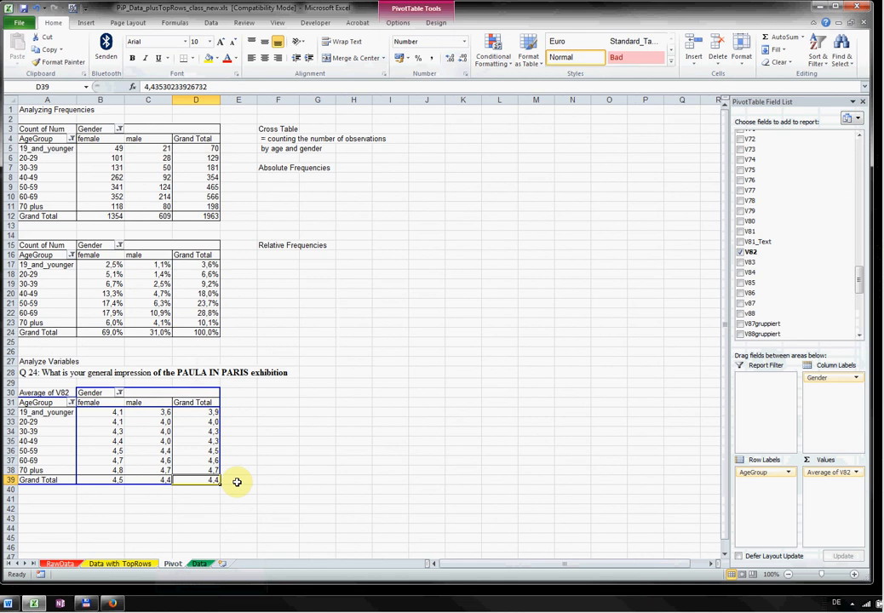
Step: Copy the V82 average PivotTable in A30:D39 to cell A43
scroll(236, 482, "down", 5)
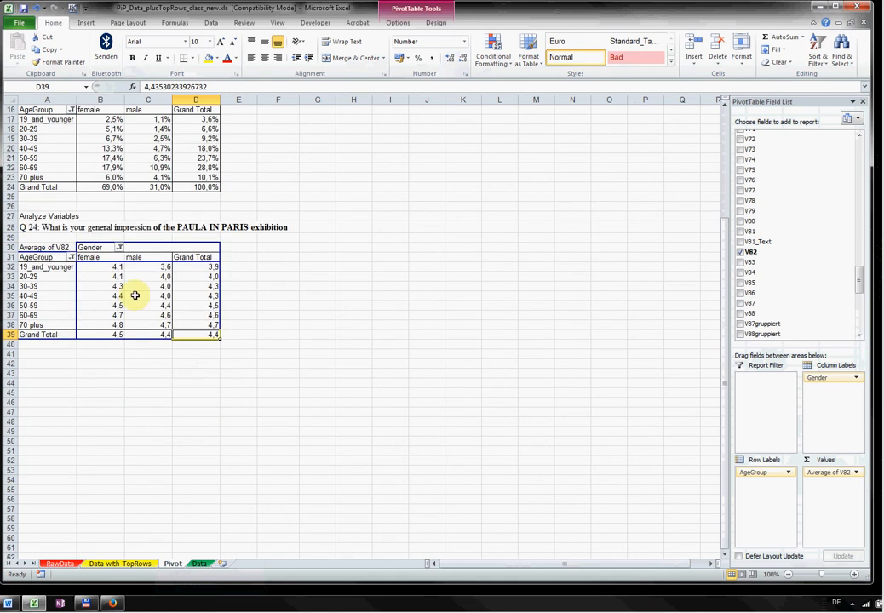
left_click(48, 245)
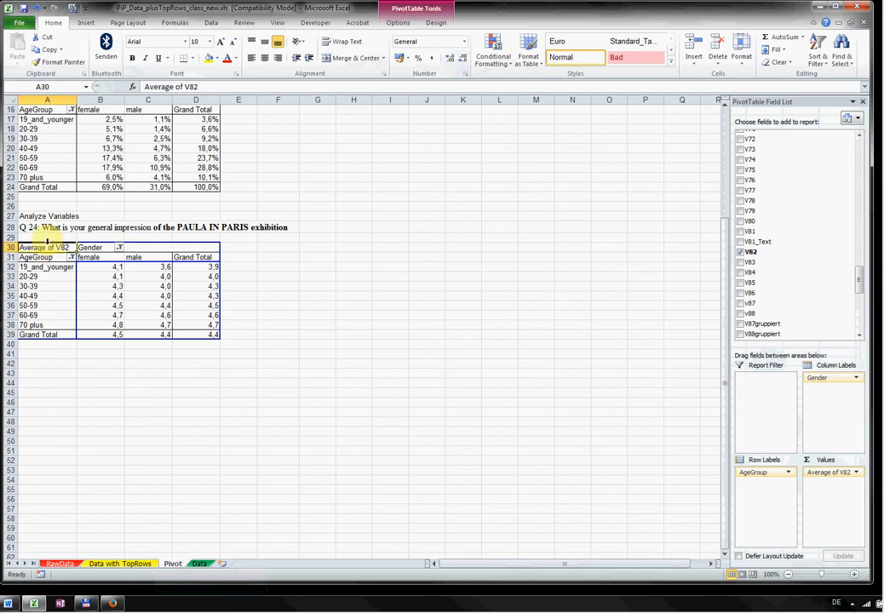
left_click_drag(187, 333, 64, 249)
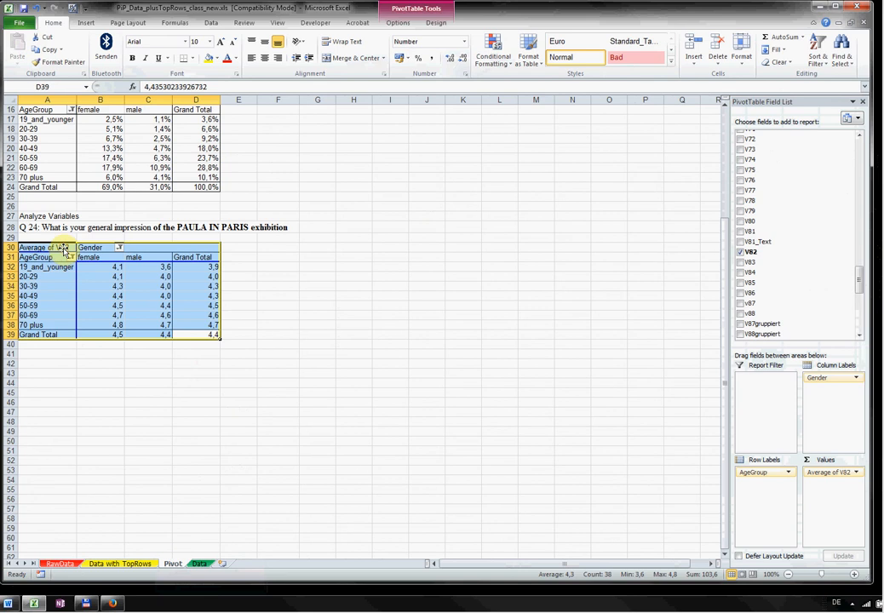
key("ctrl+c")
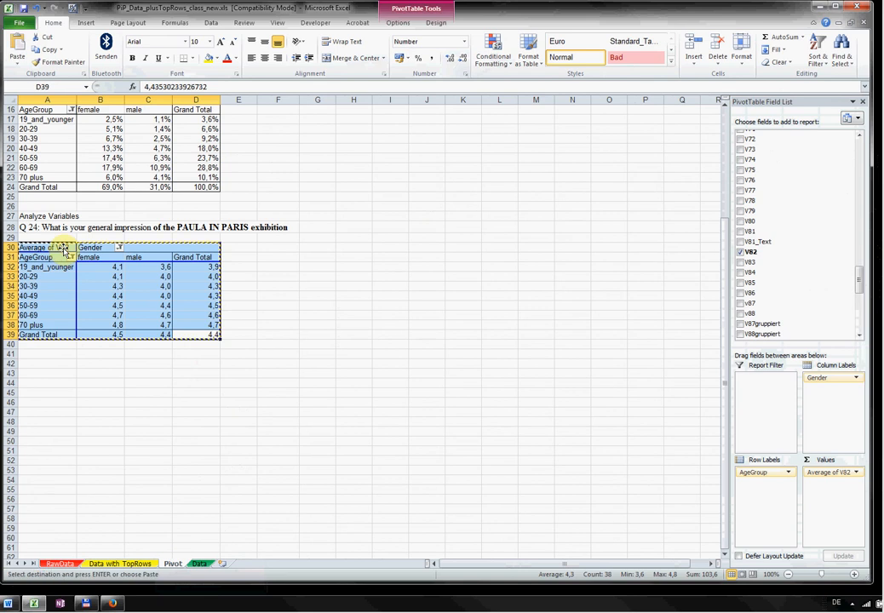
left_click(51, 374)
key("ctrl+v")
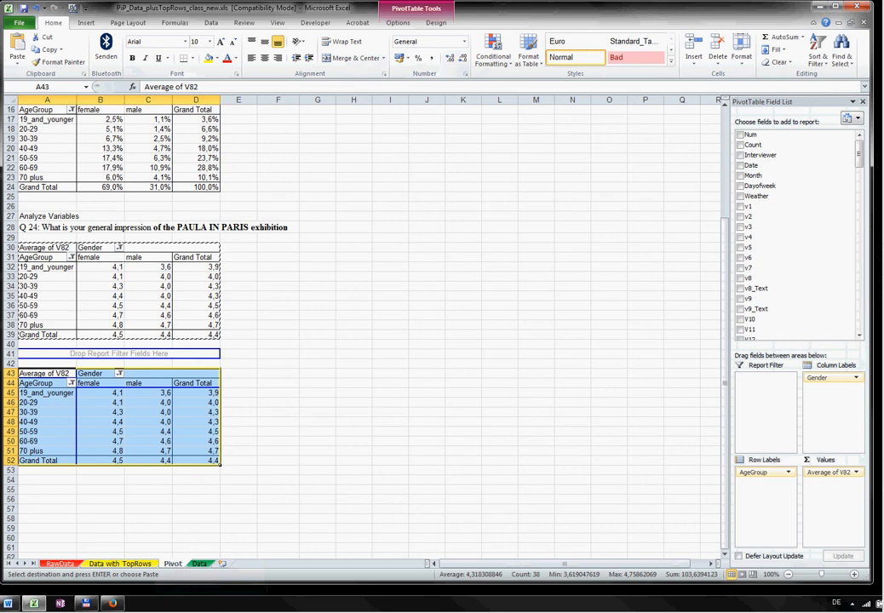
Step: Replace the V82 value field with v3 in the PivotTable at A43
key("alt+Tab")
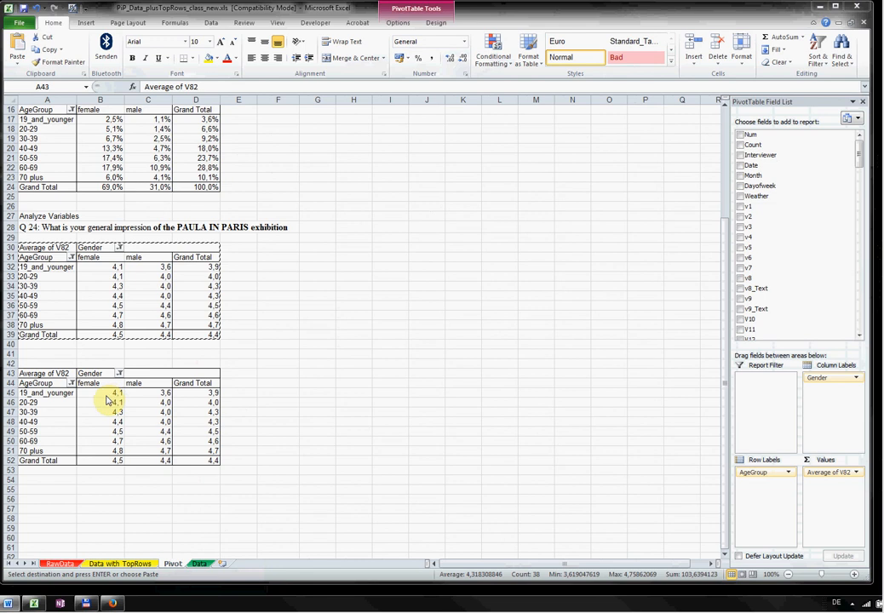
key("ctrl+a")
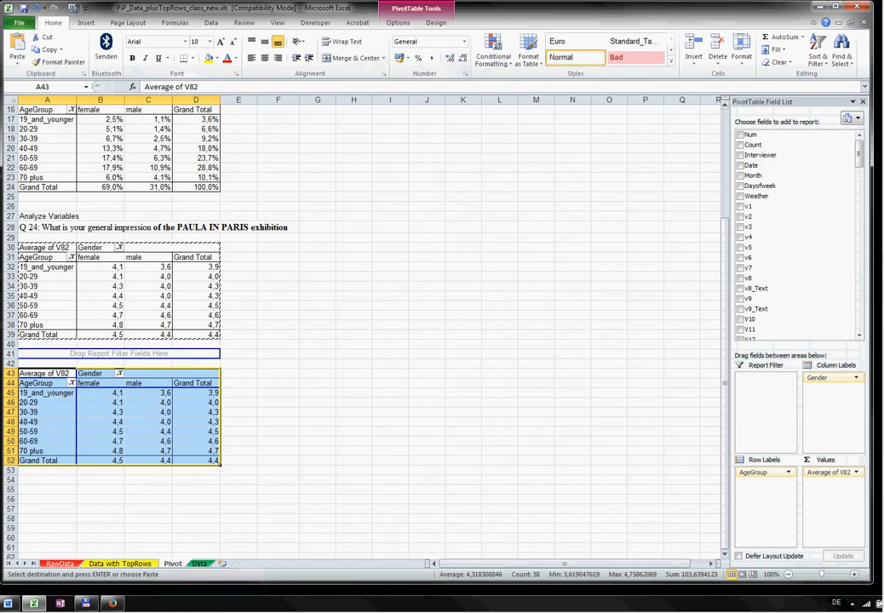
left_click_drag(840, 475, 641, 458)
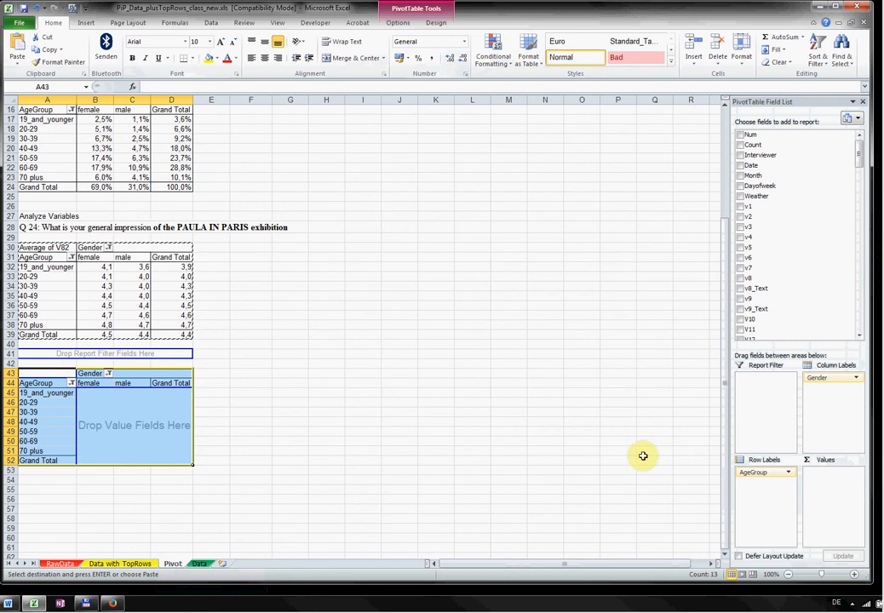
left_click(155, 421)
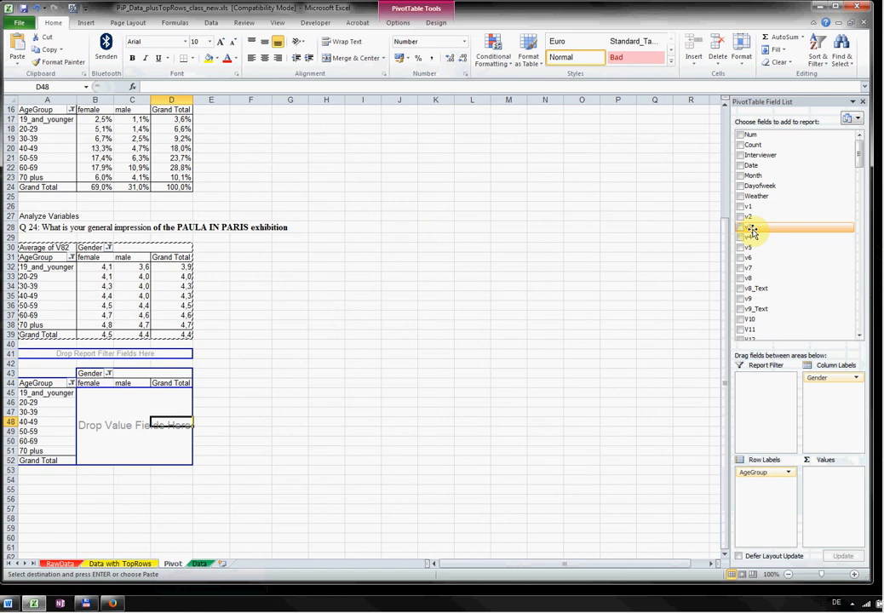
left_click_drag(756, 229, 155, 424)
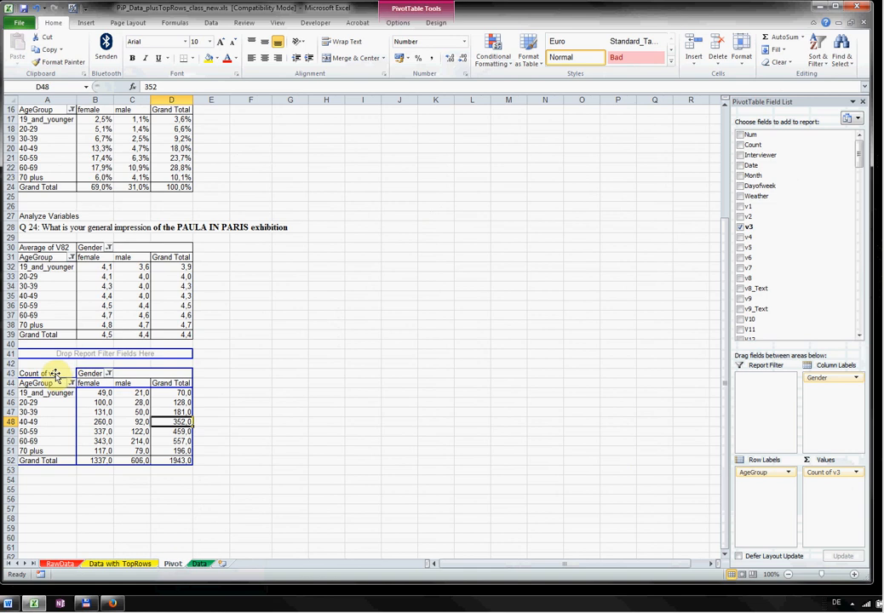
Step: Summarize the v3 values by Average in the PivotTable at A43
left_click(54, 375)
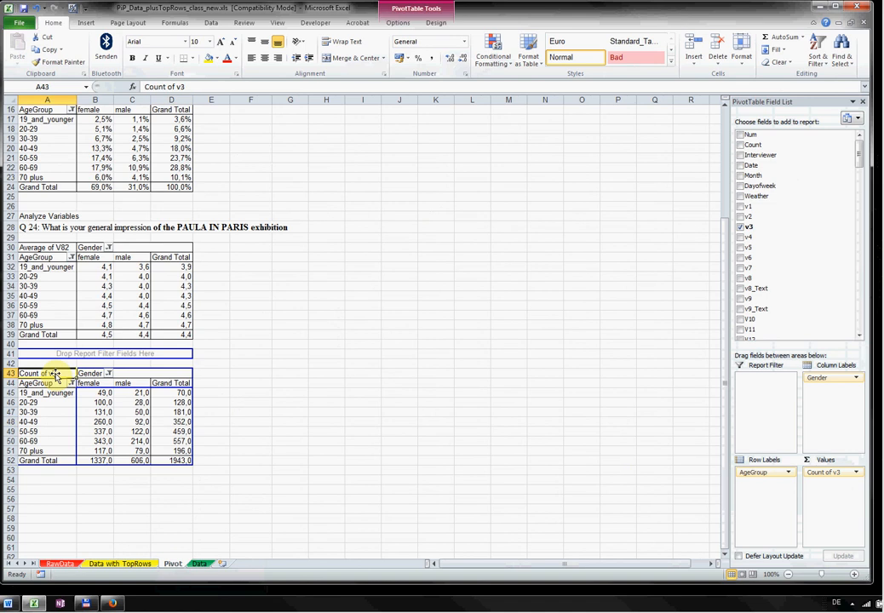
right_click(54, 375)
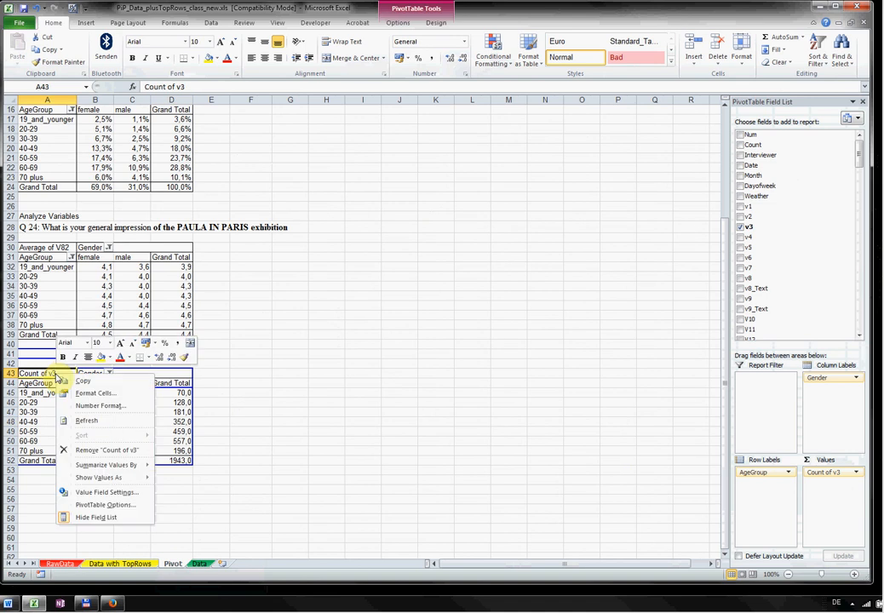
mouse_move(105, 466)
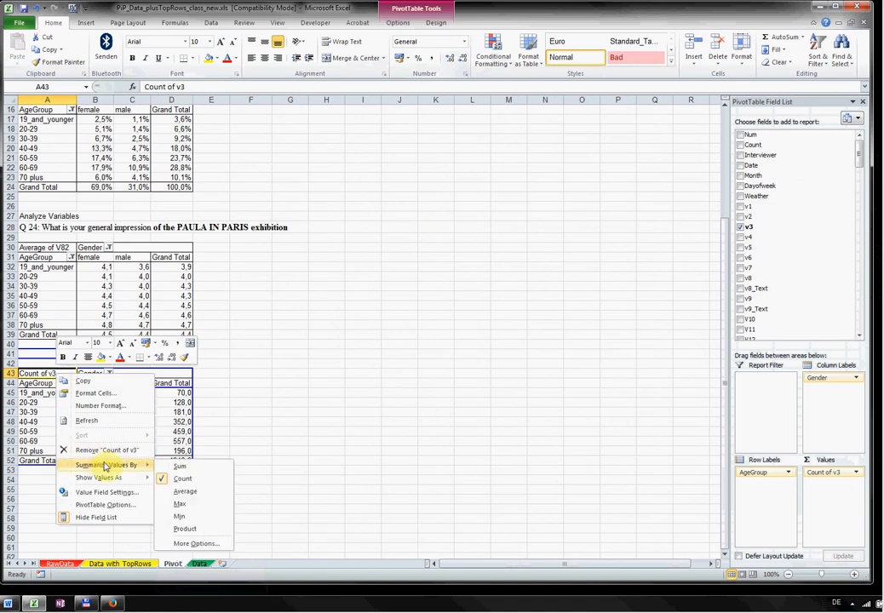
left_click(195, 495)
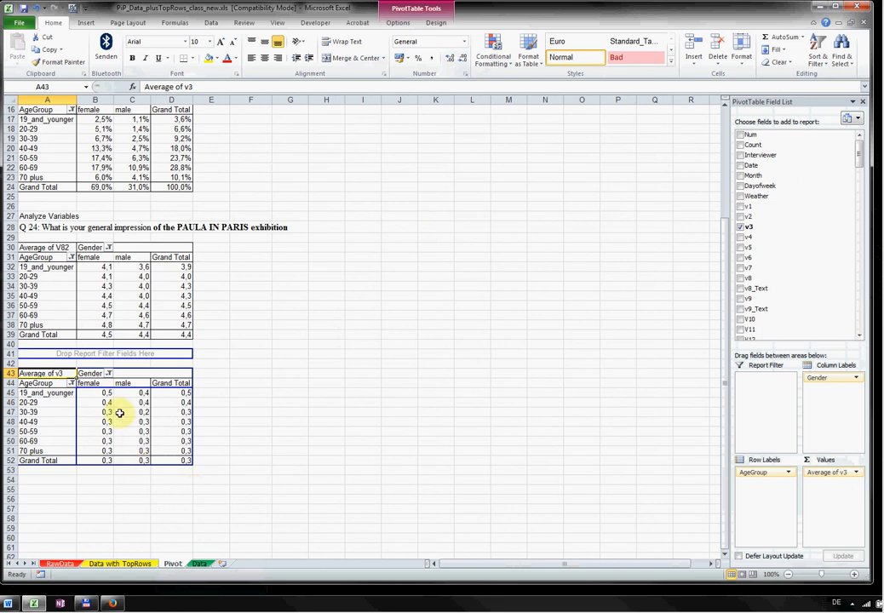
Step: Format the v3 averages in B45:D52 as percentages without decimal places
left_click(98, 392)
left_click_drag(98, 393, 204, 463)
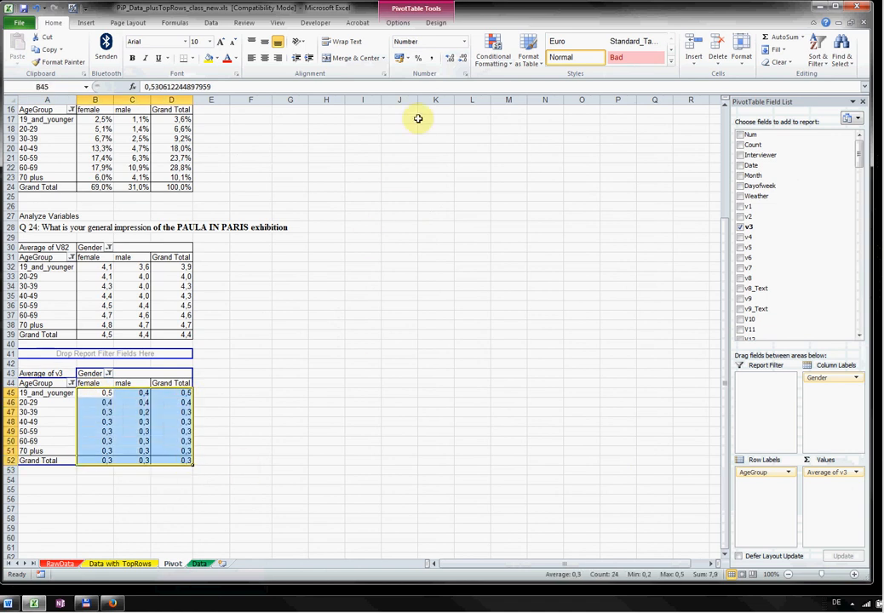
left_click(422, 58)
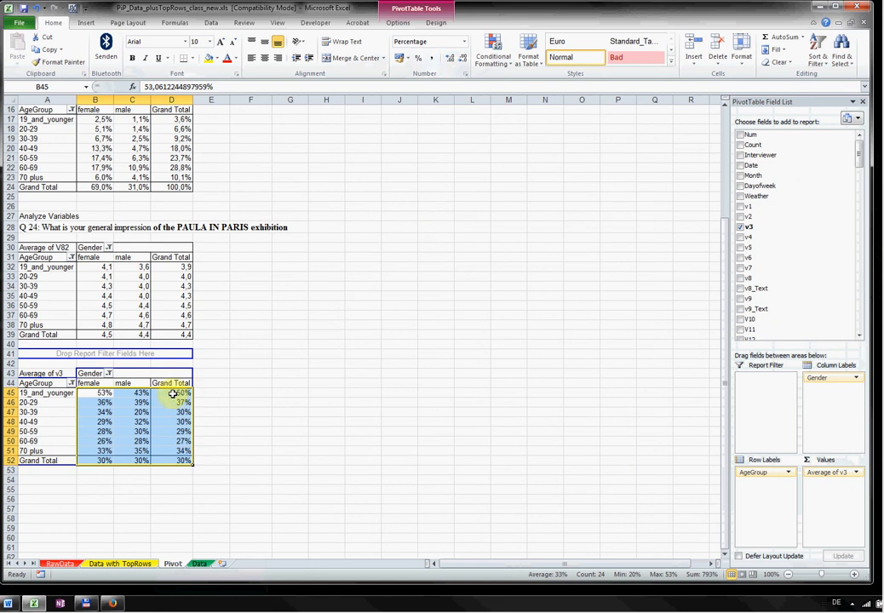
left_click(199, 393)
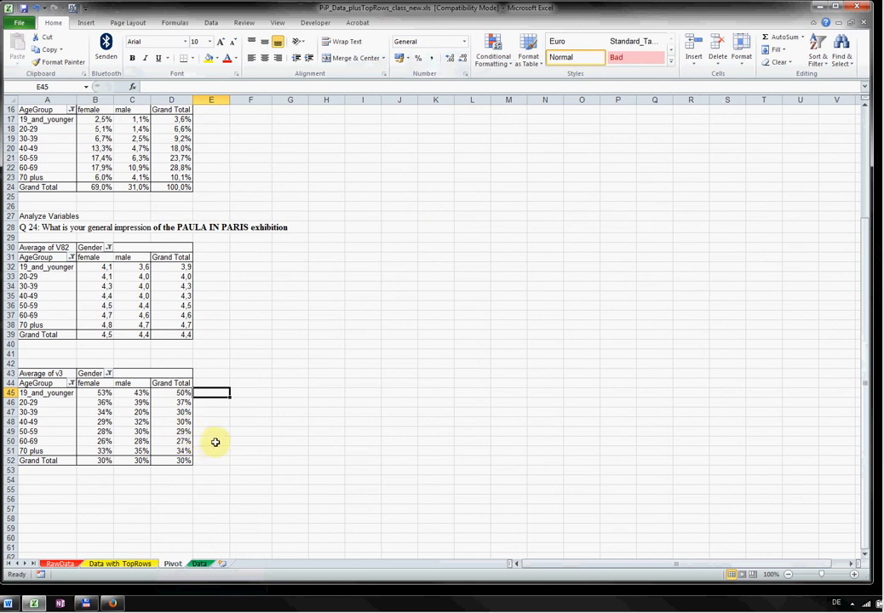
Step: Enter the heading "Q1 Why are you here - v3 Personal recommendation" in cell A41 above the v3 PivotTable
left_click(43, 480)
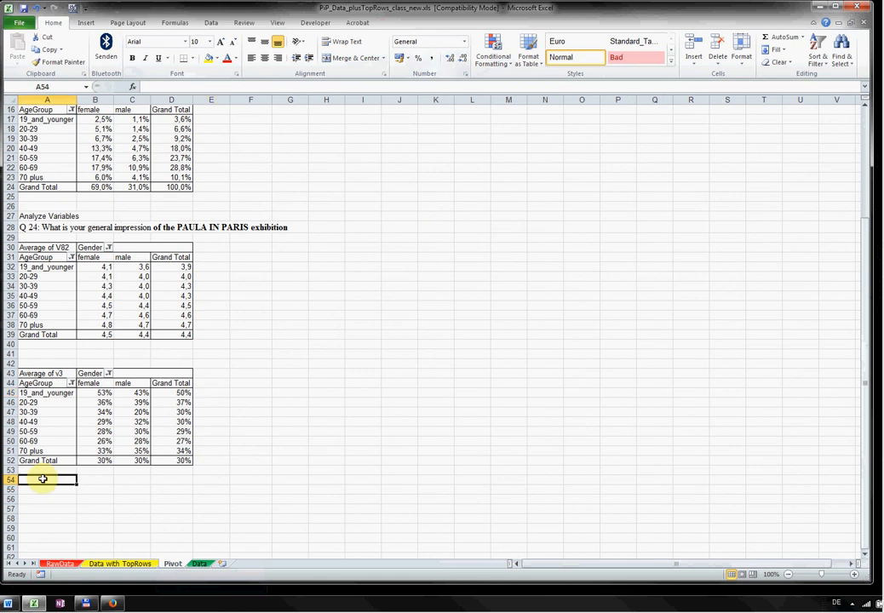
left_click(56, 356)
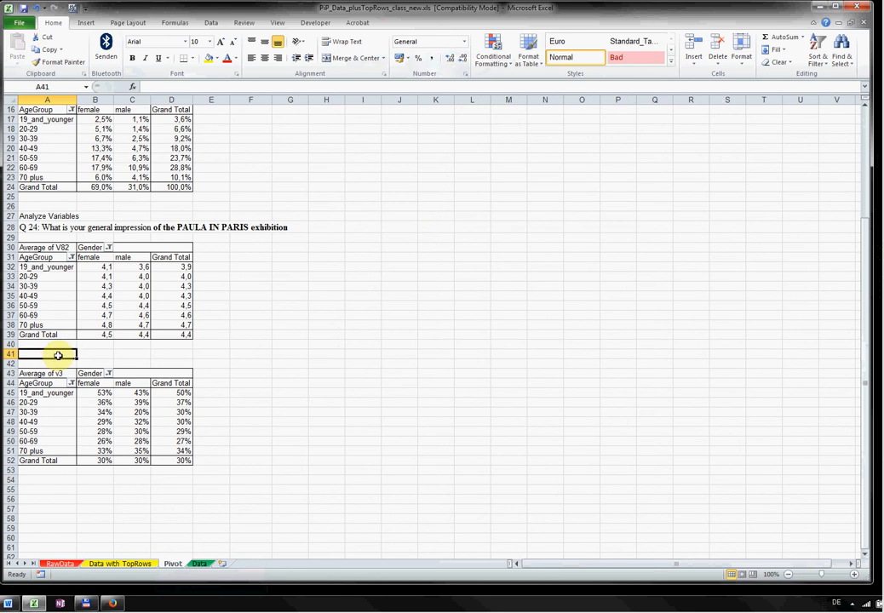
type("Q1")
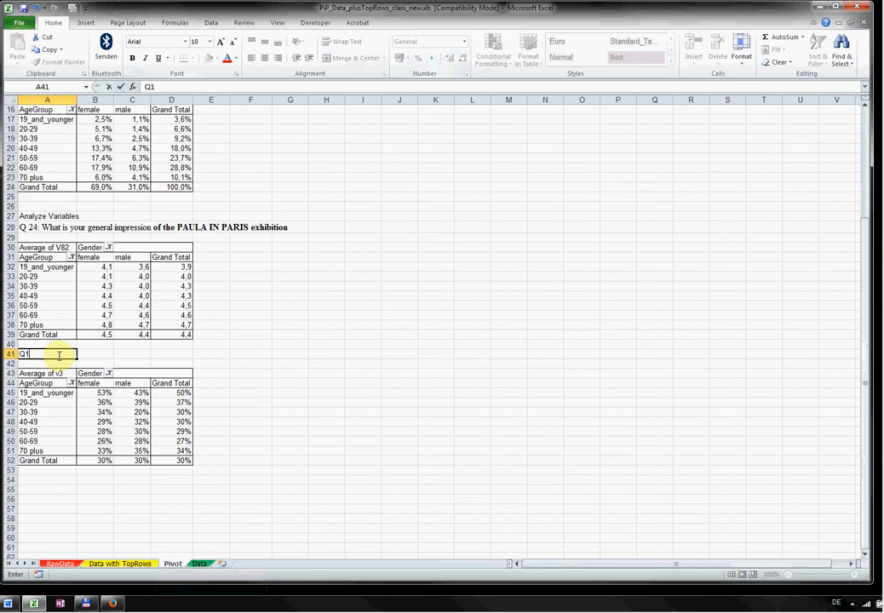
type(" Why are you here - ")
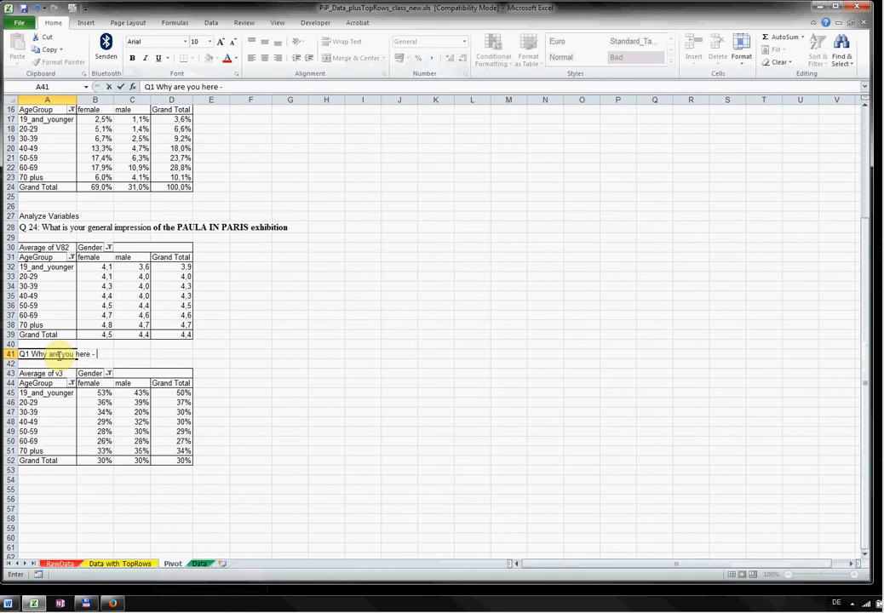
type("v3 Personal reco")
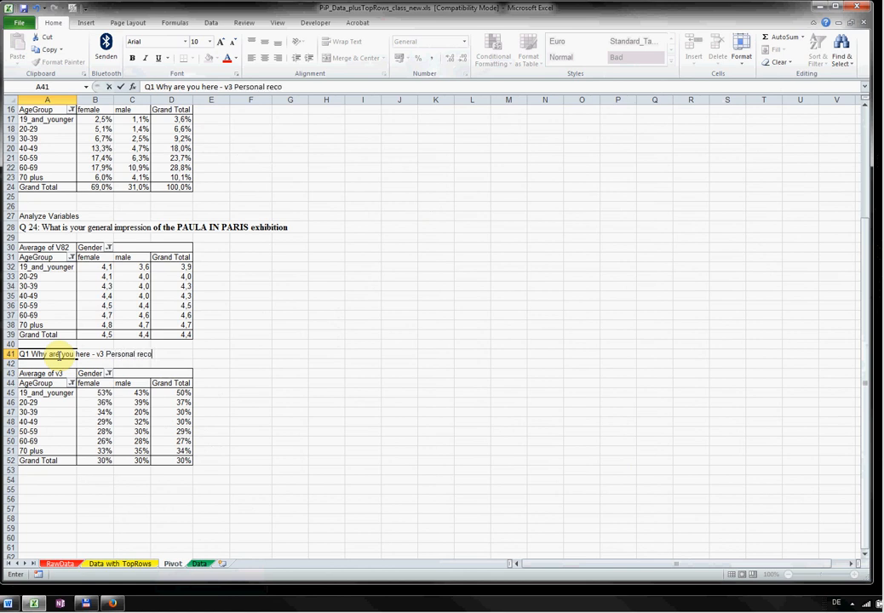
type("mmendation")
key("Return")
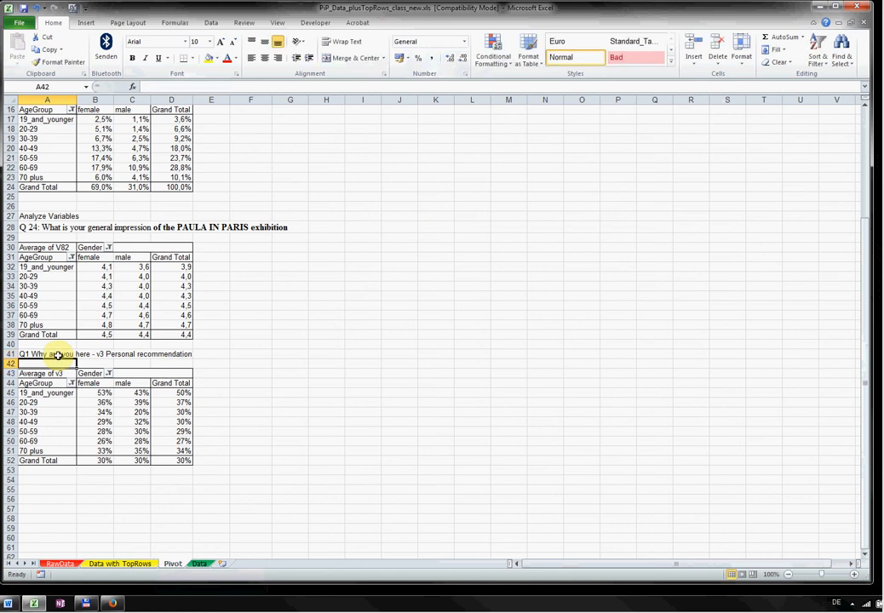
Step: Make the Q1 heading in A41 bold and select cell A54 below the v3 PivotTable
left_click(58, 355)
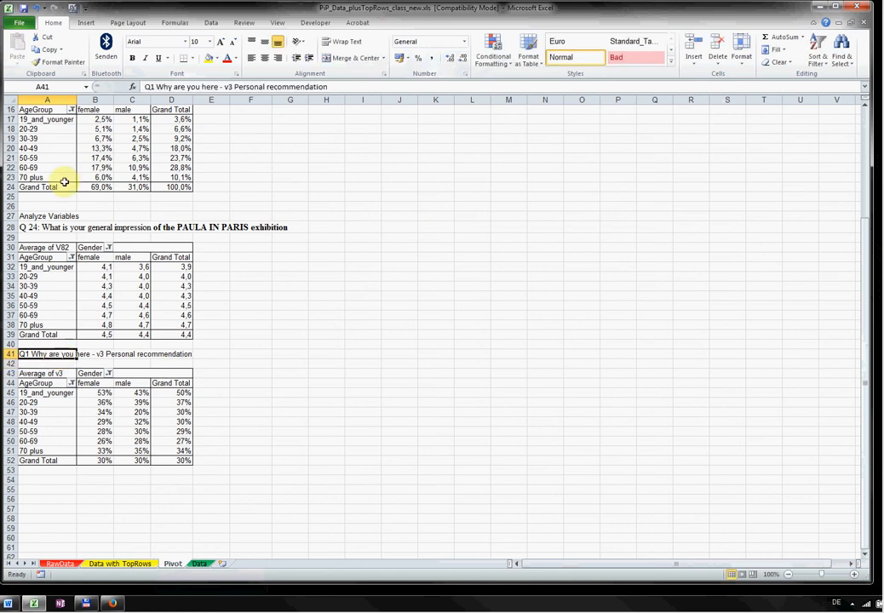
left_click(133, 59)
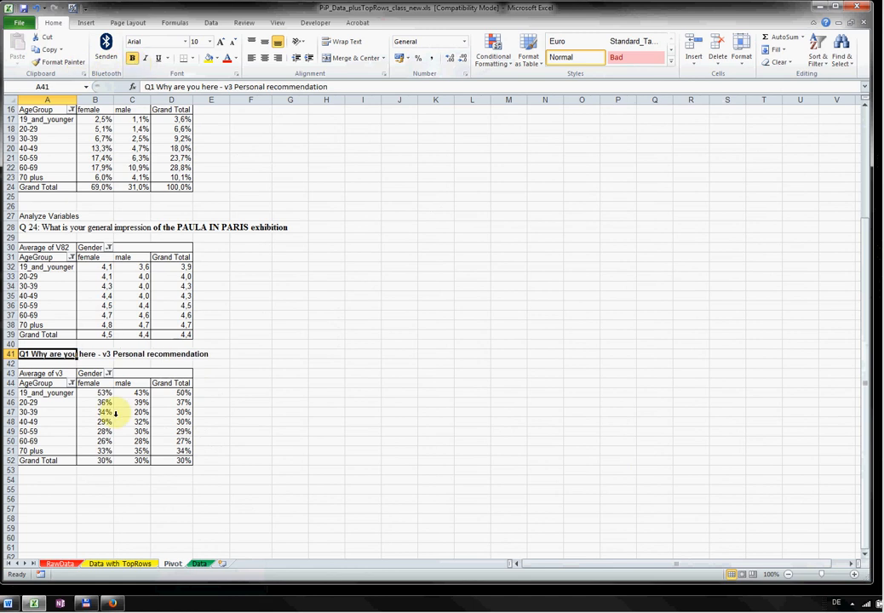
left_click(56, 480)
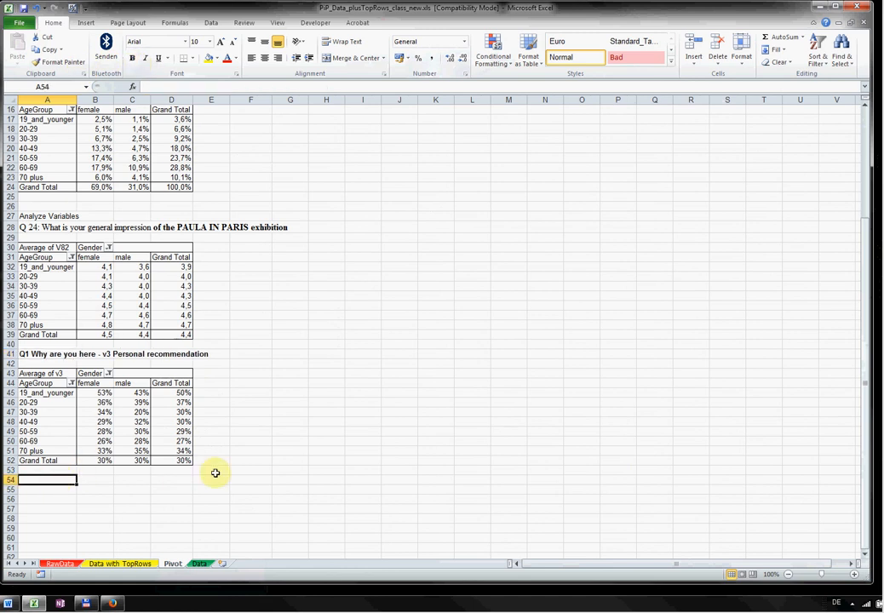